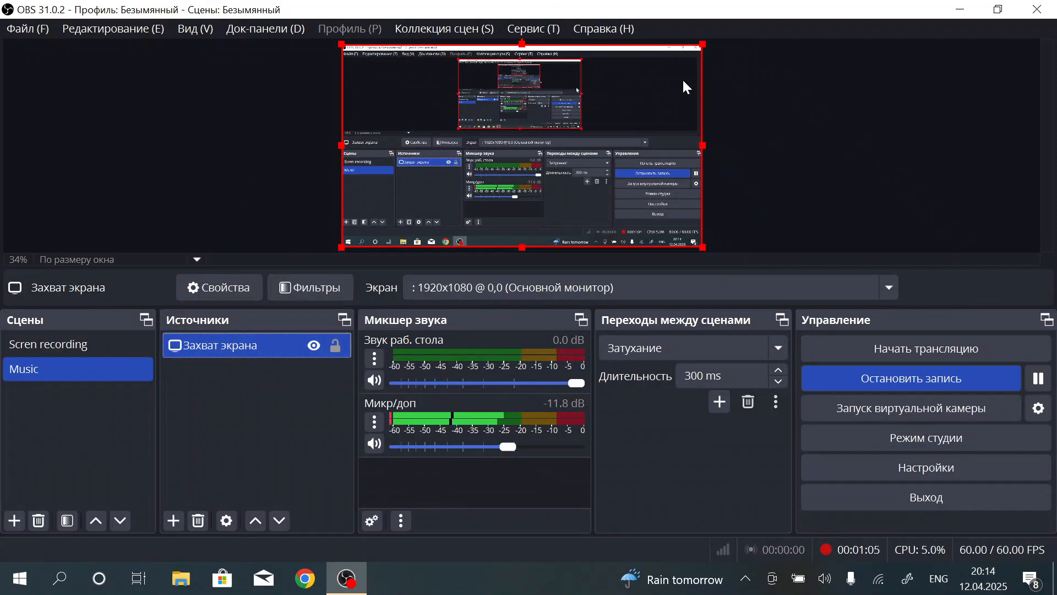
# - Lock the Захват экрана source in the Music scene
pyautogui.click(769, 134)
pyautogui.click(341, 353)
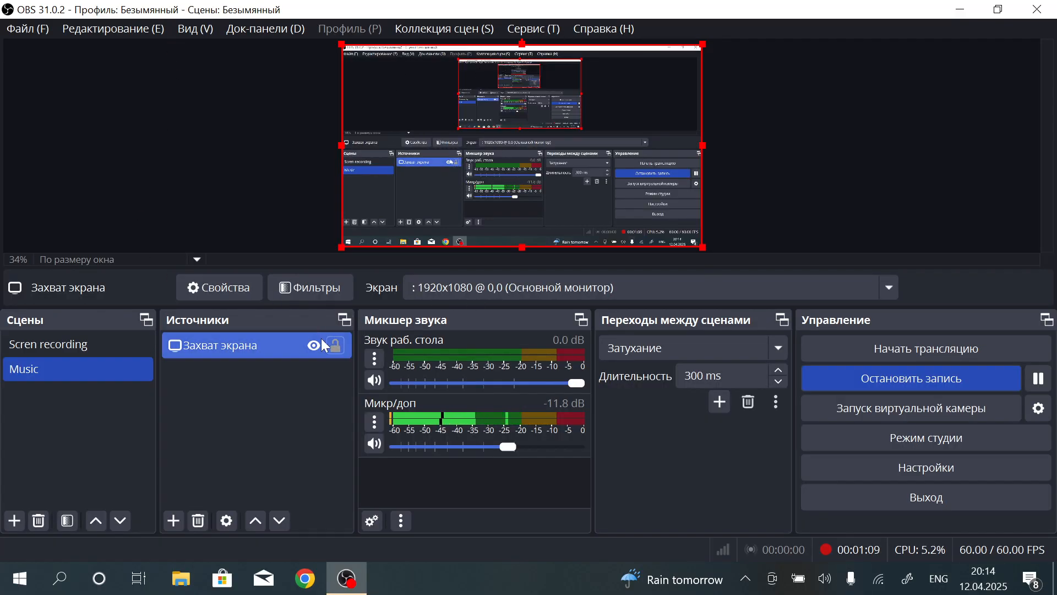
pyautogui.click(336, 345)
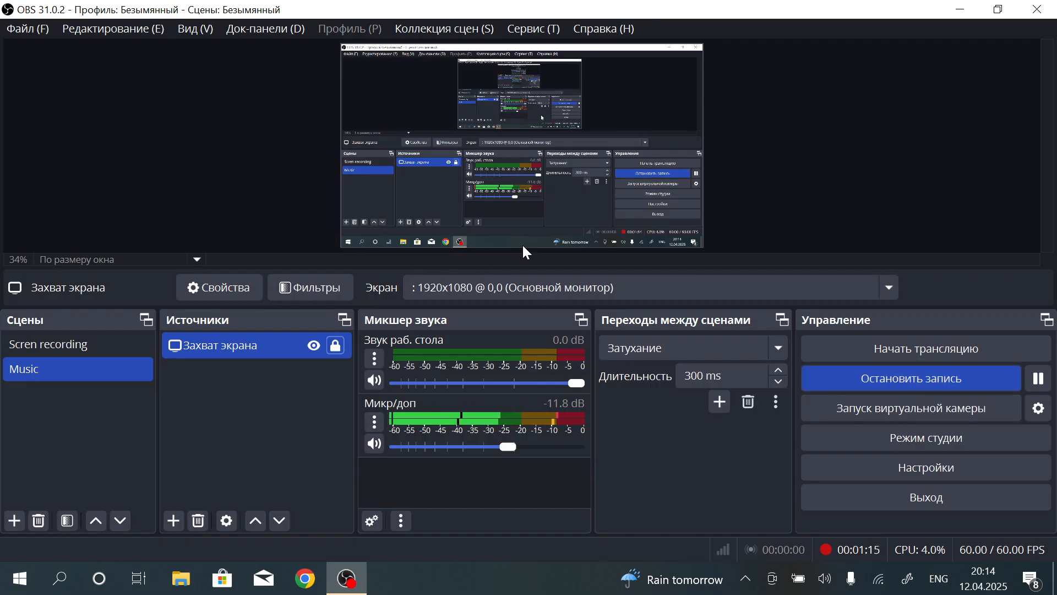
# - Add the existing Микр/доп source to the Music scene as an audio input capture
pyautogui.click(174, 520)
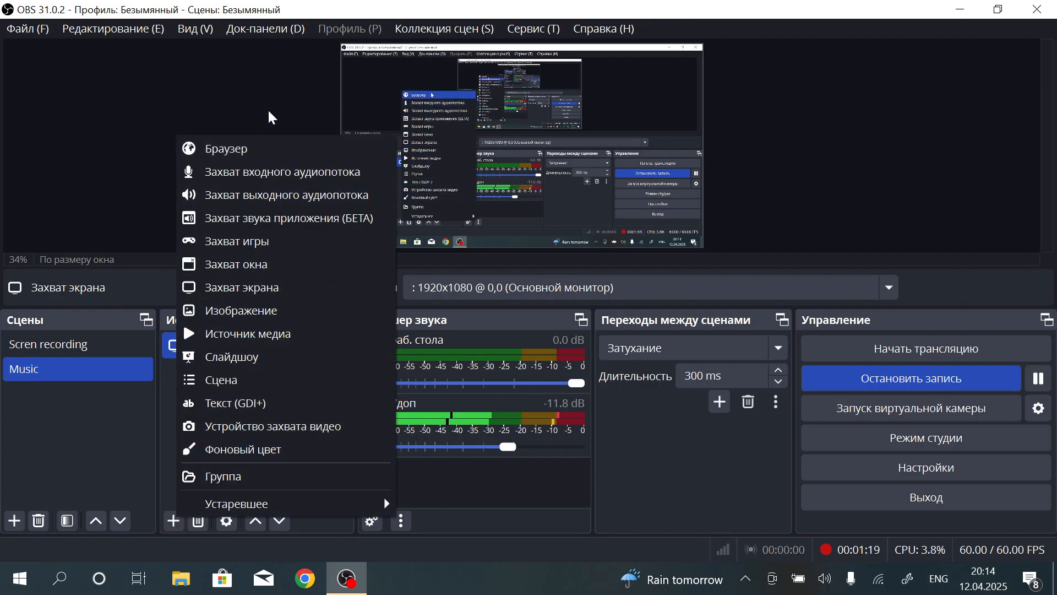
pyautogui.click(325, 180)
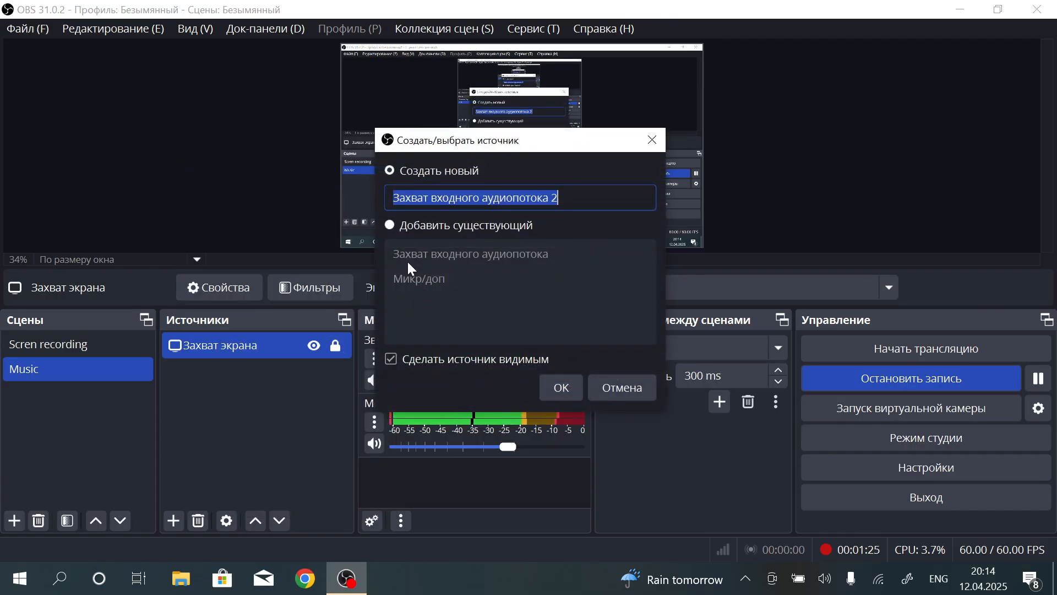
pyautogui.click(390, 221)
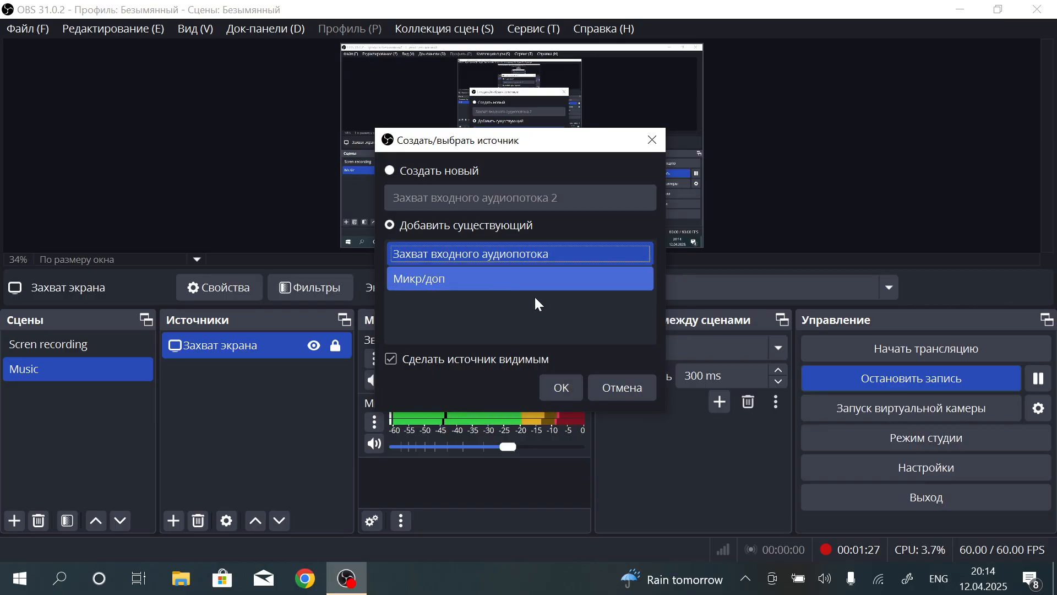
pyautogui.click(470, 281)
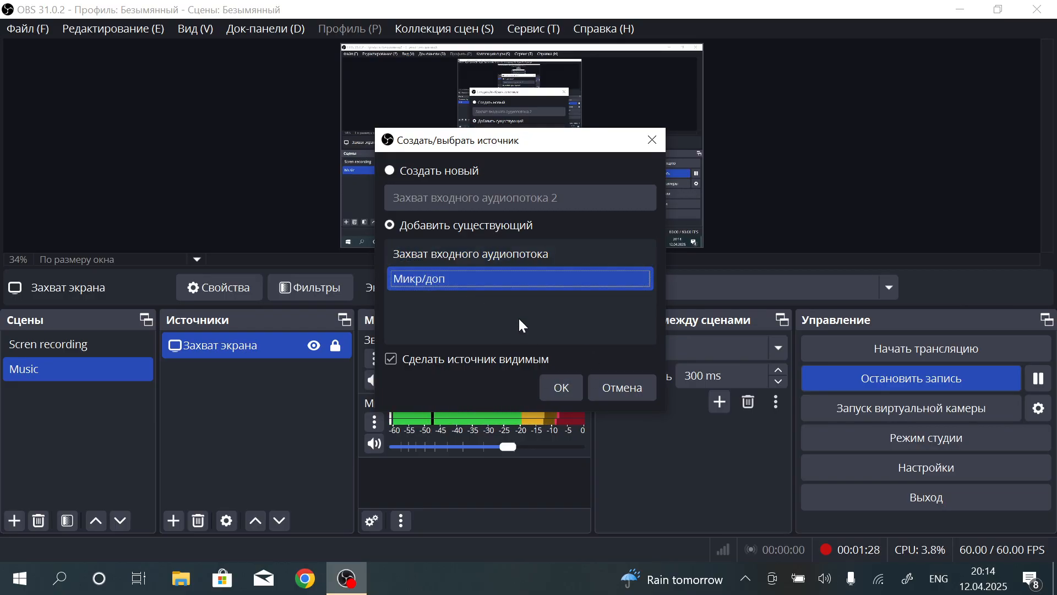
pyautogui.click(565, 385)
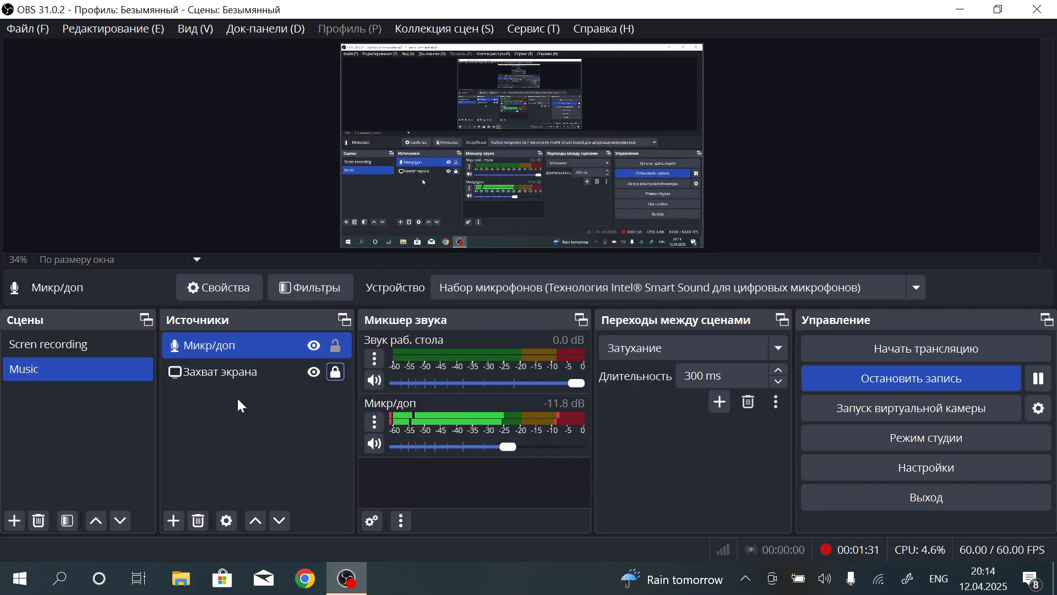
# - Unlock the Захват экрана source and lock it again
pyautogui.click(255, 382)
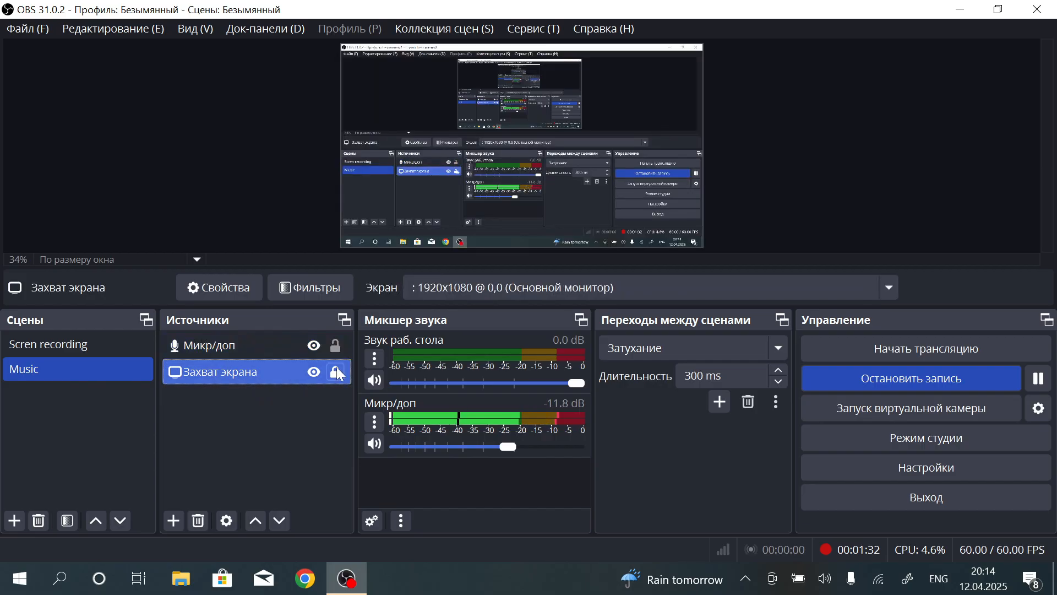
pyautogui.click(339, 372)
pyautogui.click(339, 371)
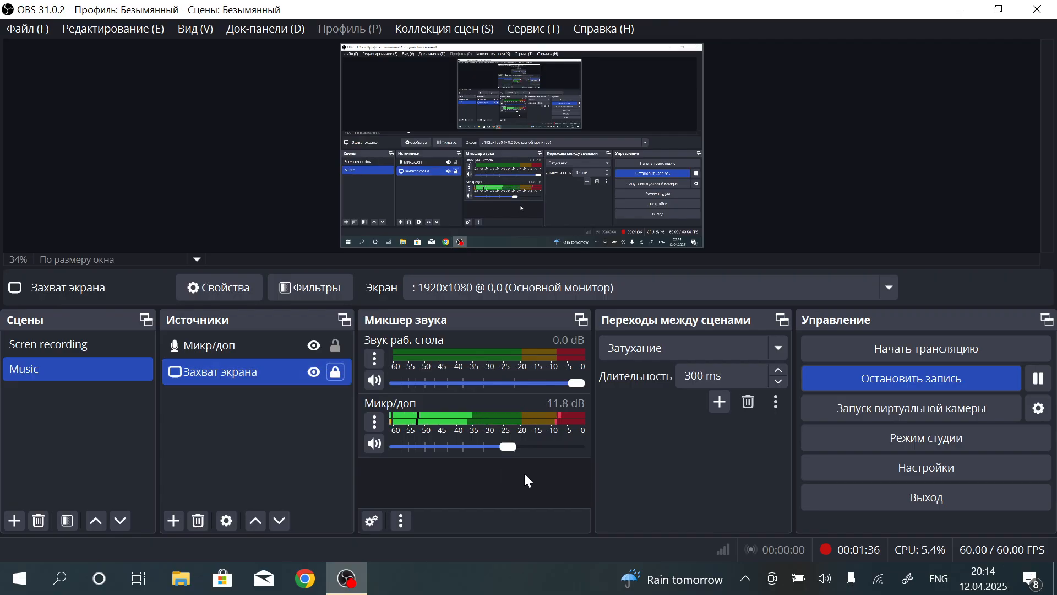
# - Check the sources of the Scren recording scene, and remove the Микр/доп source from the Music scene
pyautogui.click(41, 352)
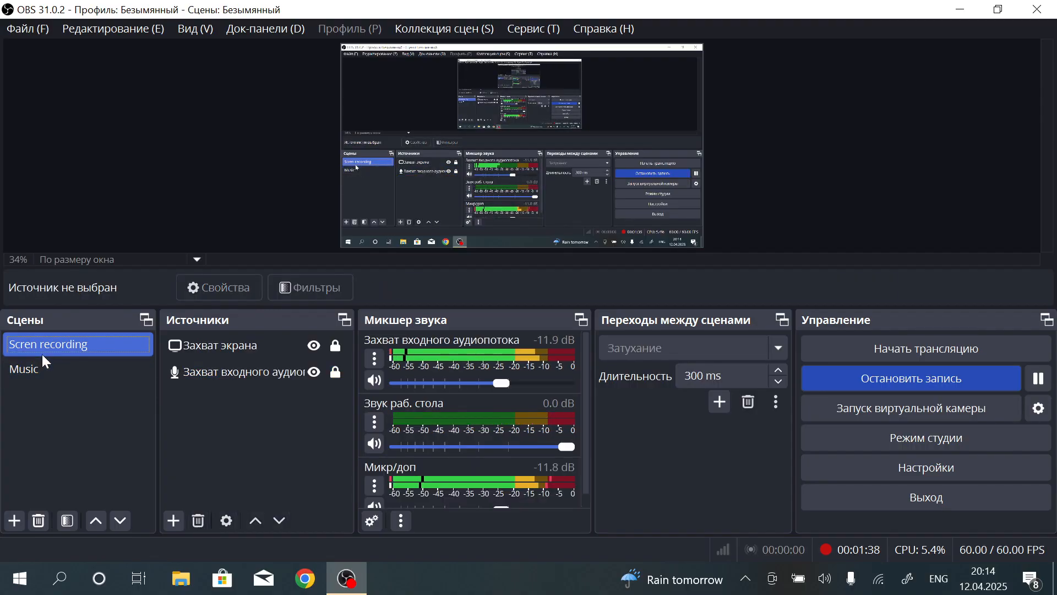
pyautogui.click(71, 366)
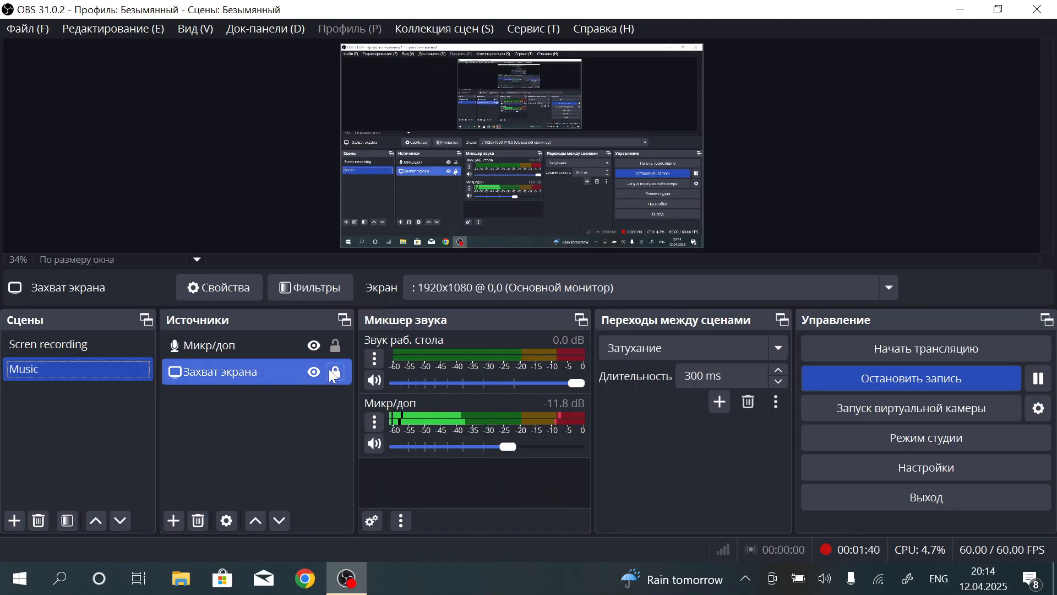
pyautogui.click(239, 345)
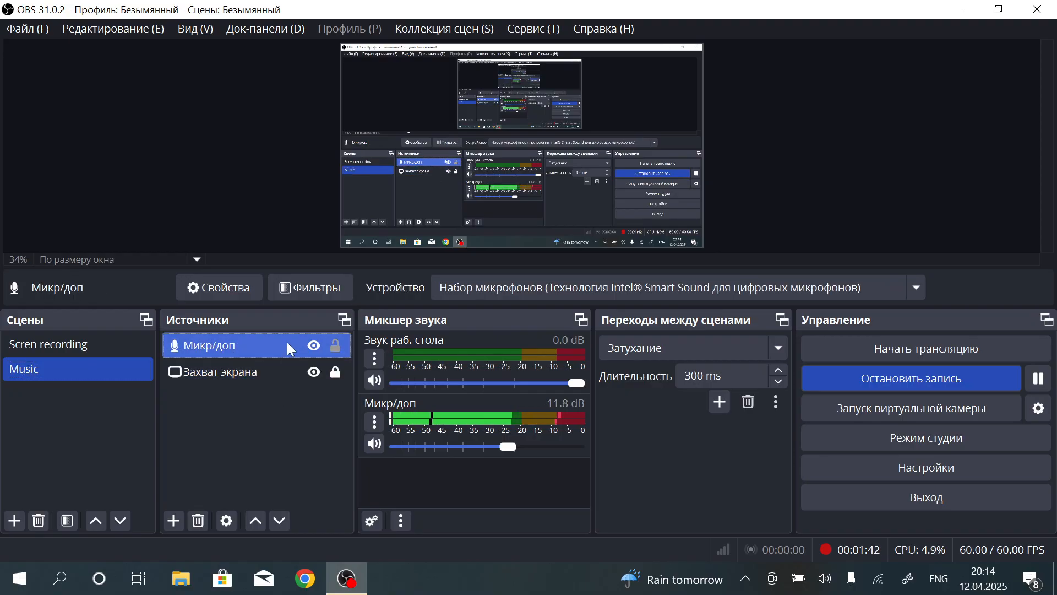
pyautogui.click(197, 521)
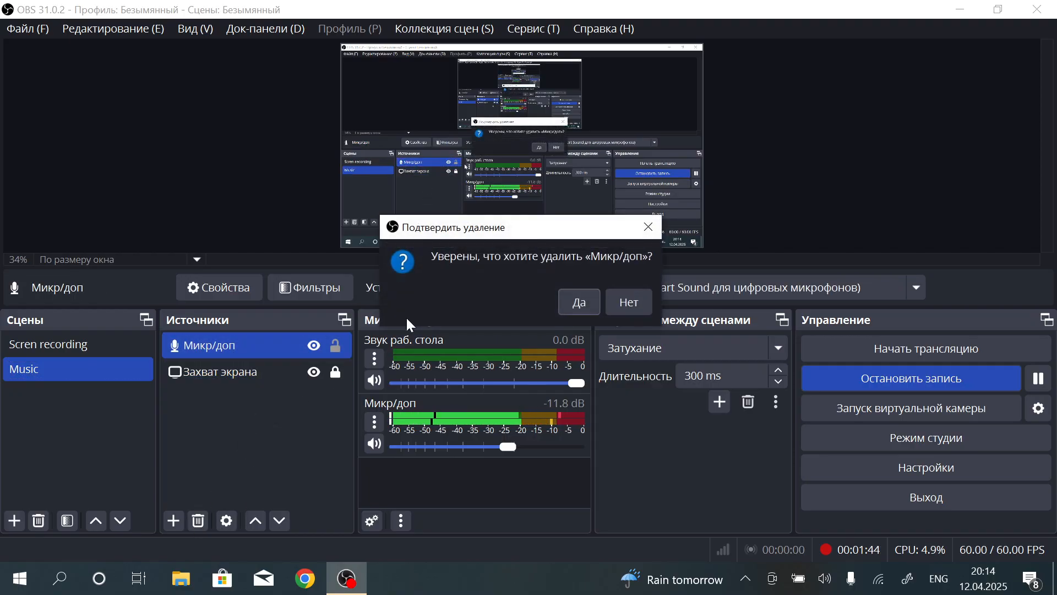
pyautogui.click(576, 301)
# - Add the existing Звук раб. стола source to the Music scene as an audio output capture, and remove it again
pyautogui.click(174, 521)
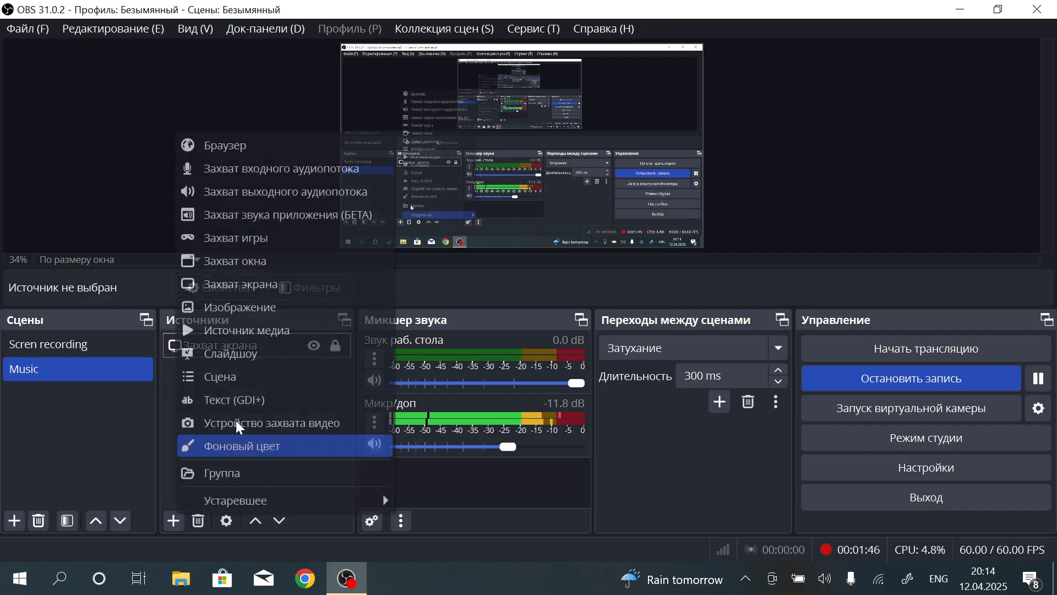
pyautogui.click(242, 191)
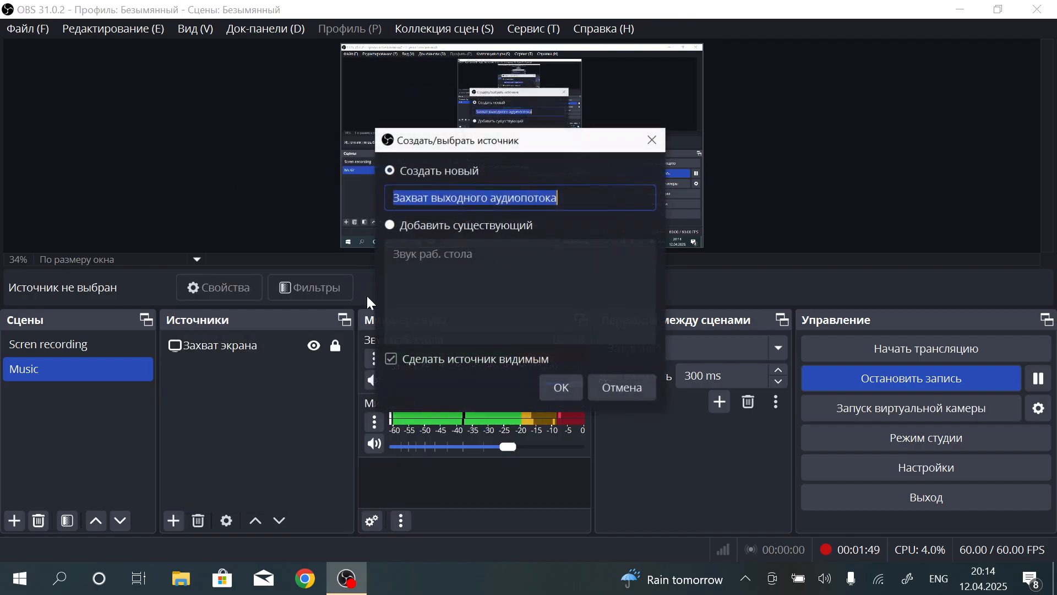
pyautogui.click(389, 226)
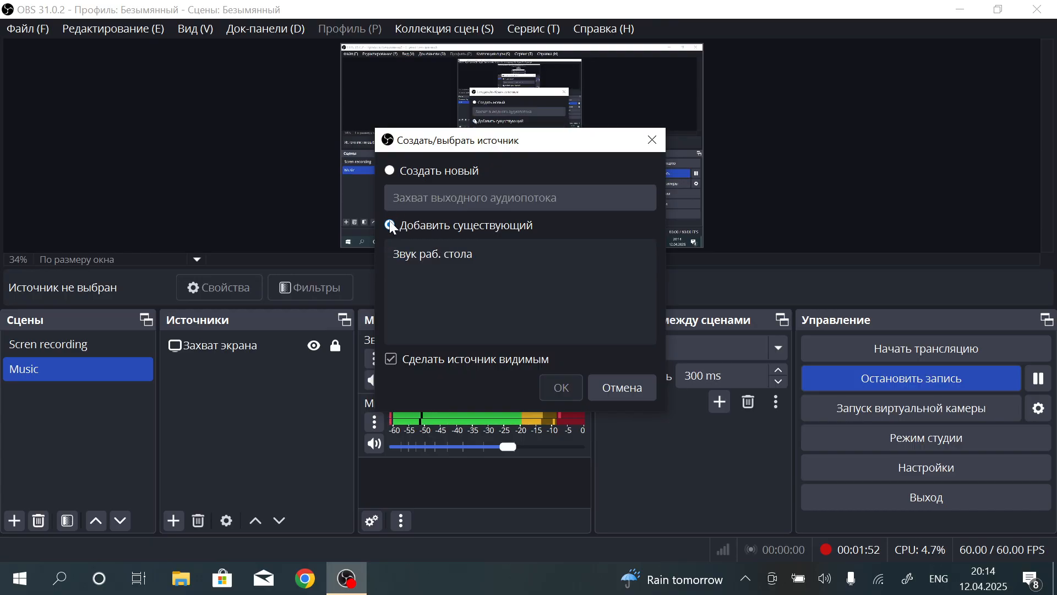
pyautogui.click(443, 251)
pyautogui.click(392, 360)
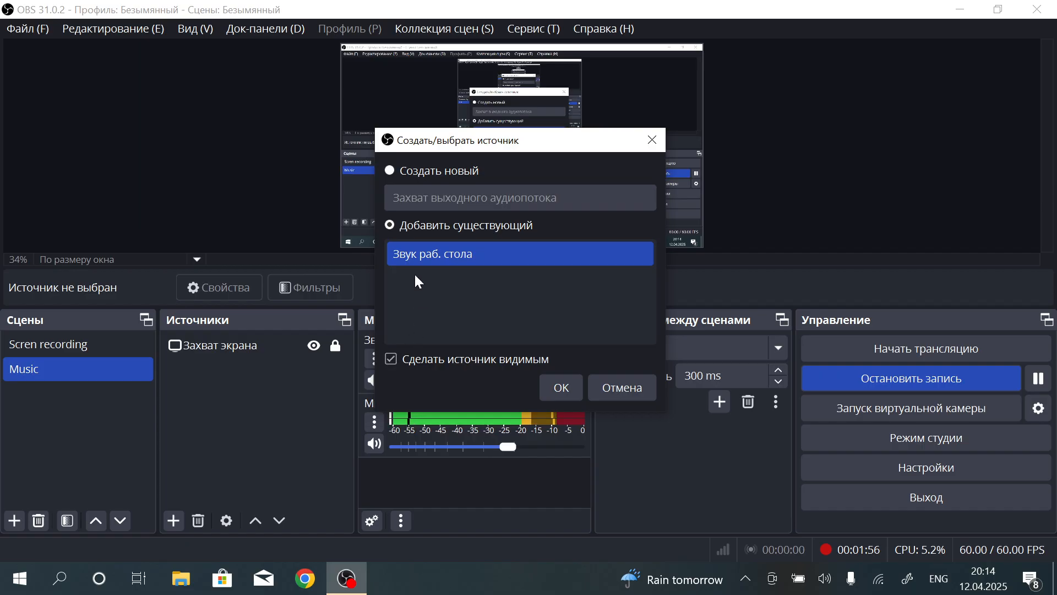
pyautogui.click(557, 389)
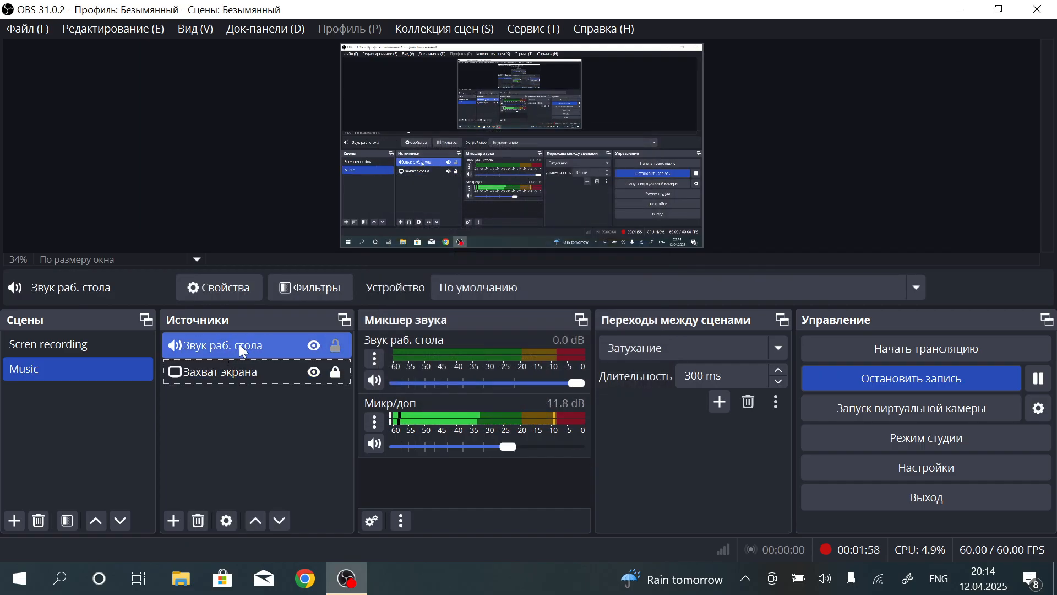
pyautogui.click(199, 521)
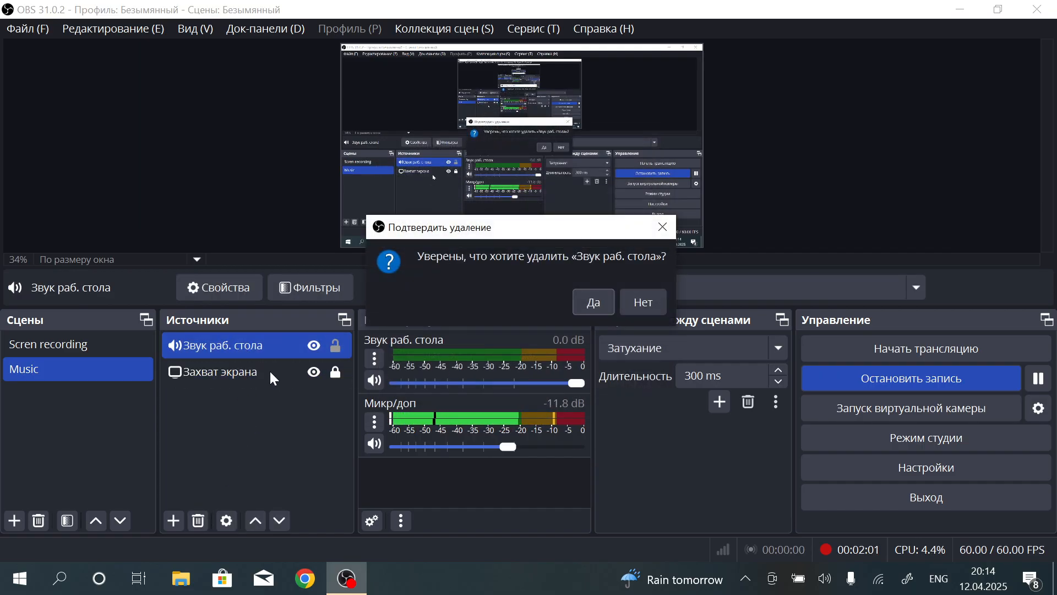
pyautogui.click(585, 301)
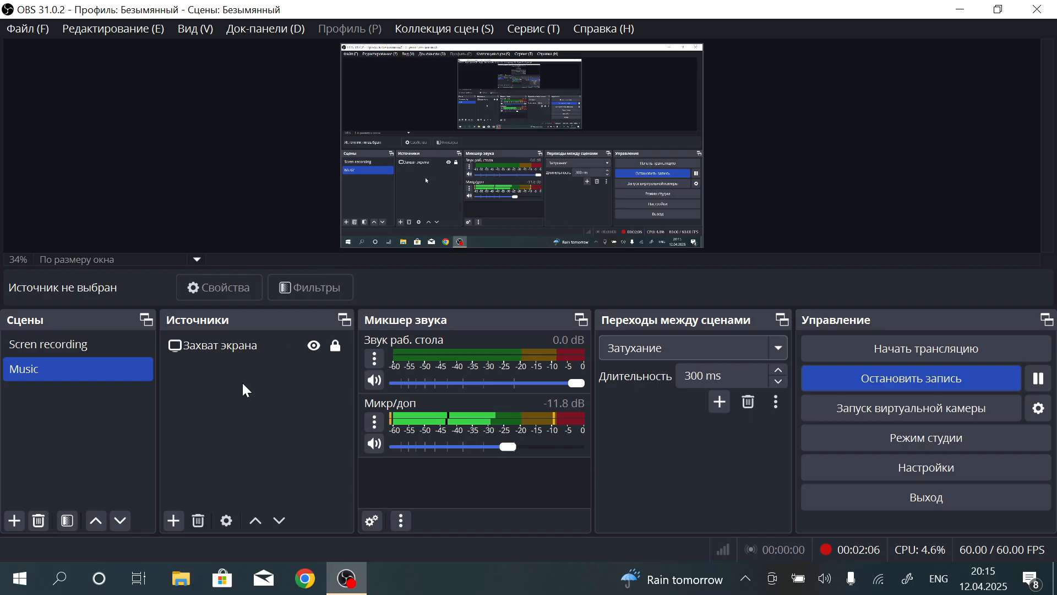
# - Check which audio source the Scren recording scene uses, and return to the Music scene
pyautogui.click(174, 520)
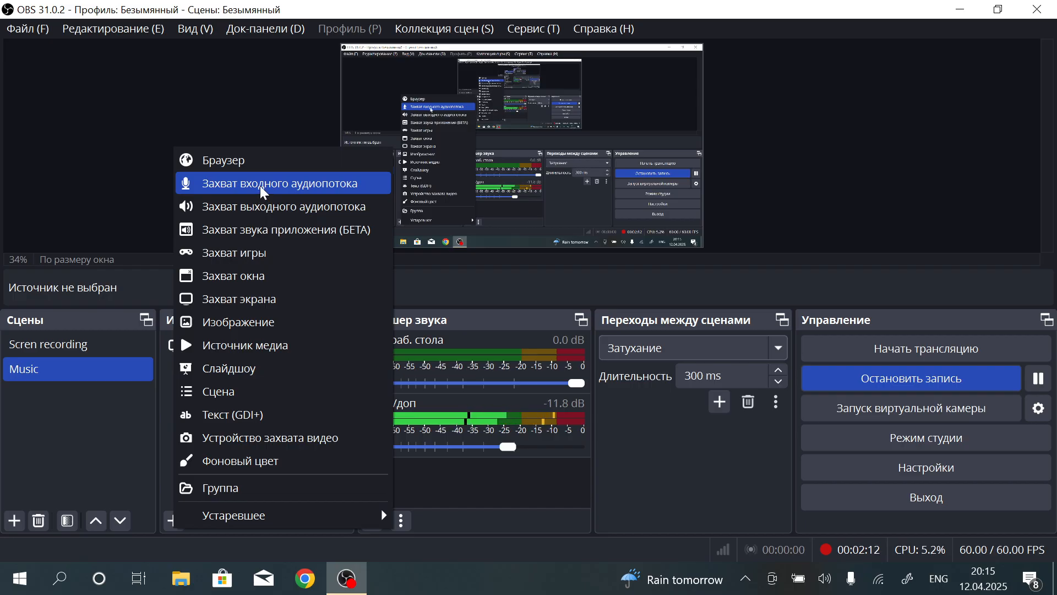
pyautogui.click(97, 345)
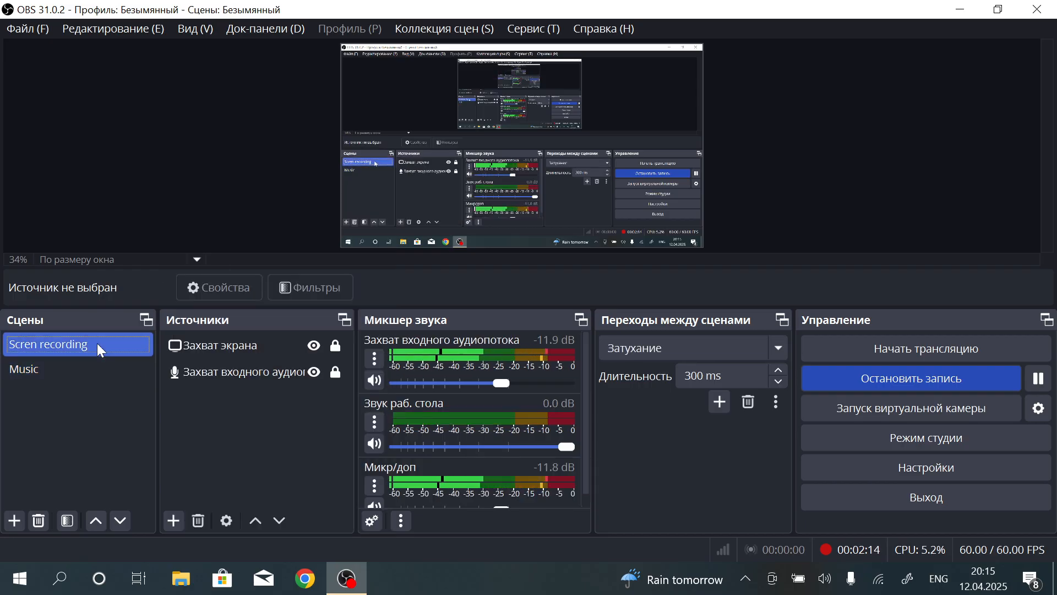
pyautogui.click(64, 365)
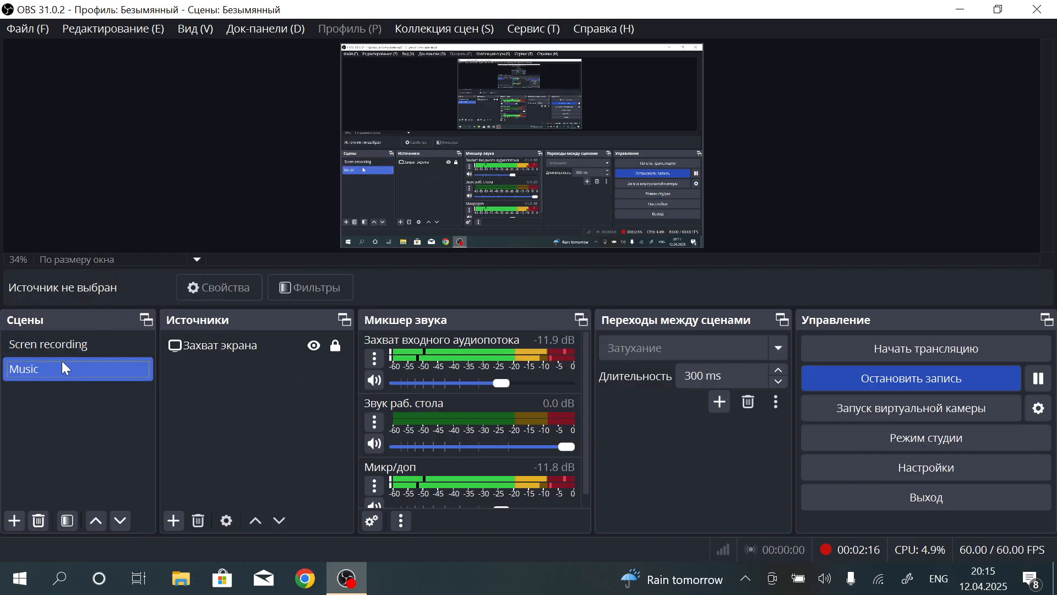
# - Add the existing Захват входного аудиопотока source to the Music scene as an audio input capture
pyautogui.click(174, 521)
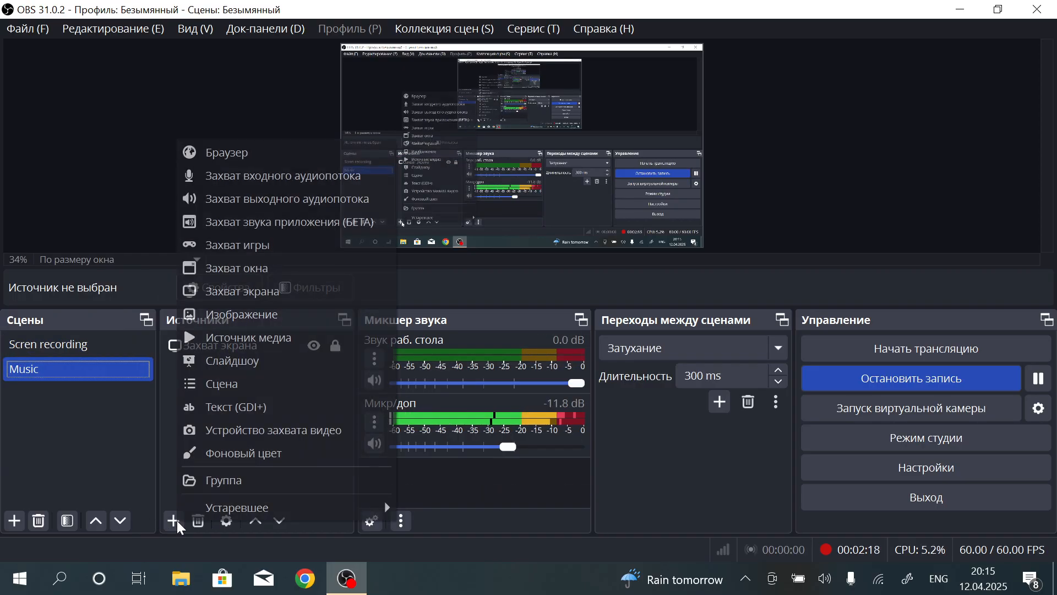
pyautogui.click(258, 176)
pyautogui.click(392, 228)
pyautogui.click(467, 258)
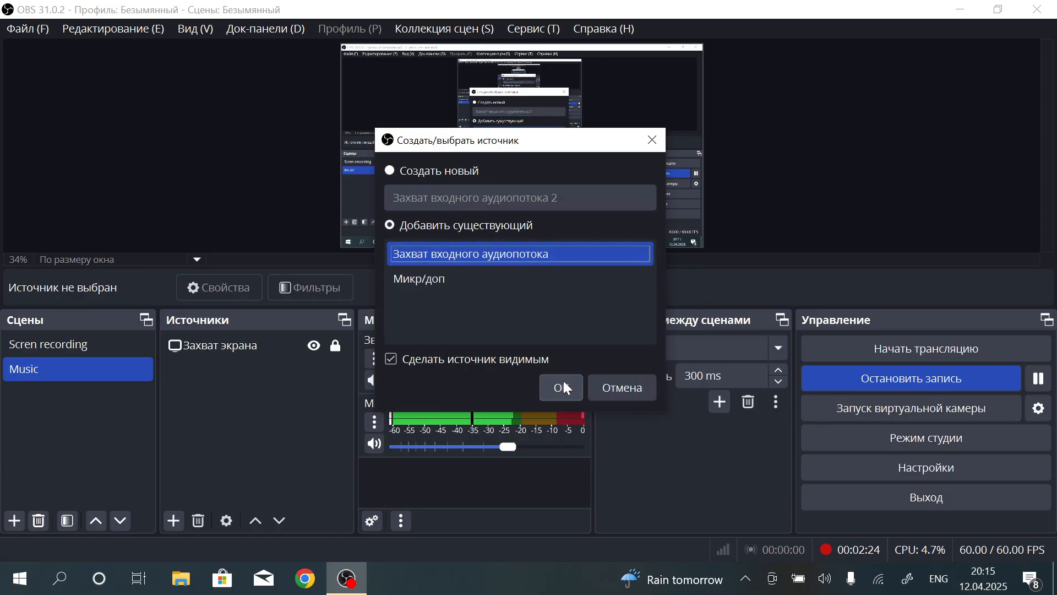
pyautogui.click(563, 387)
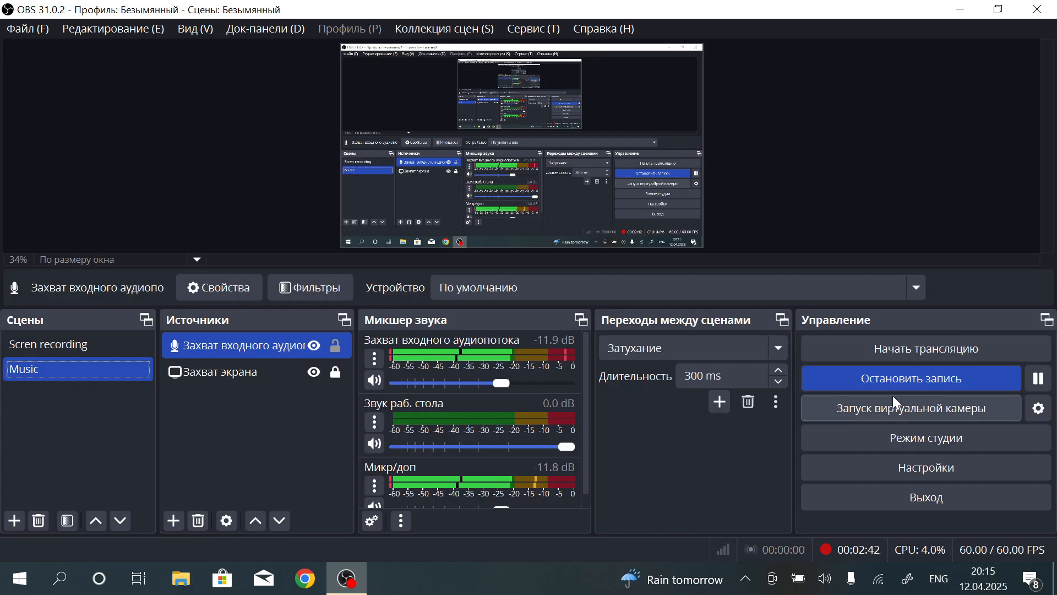
# - Open the settings and look over the appearance options and the output settings for recording, including path, format and encoder
pyautogui.click(919, 466)
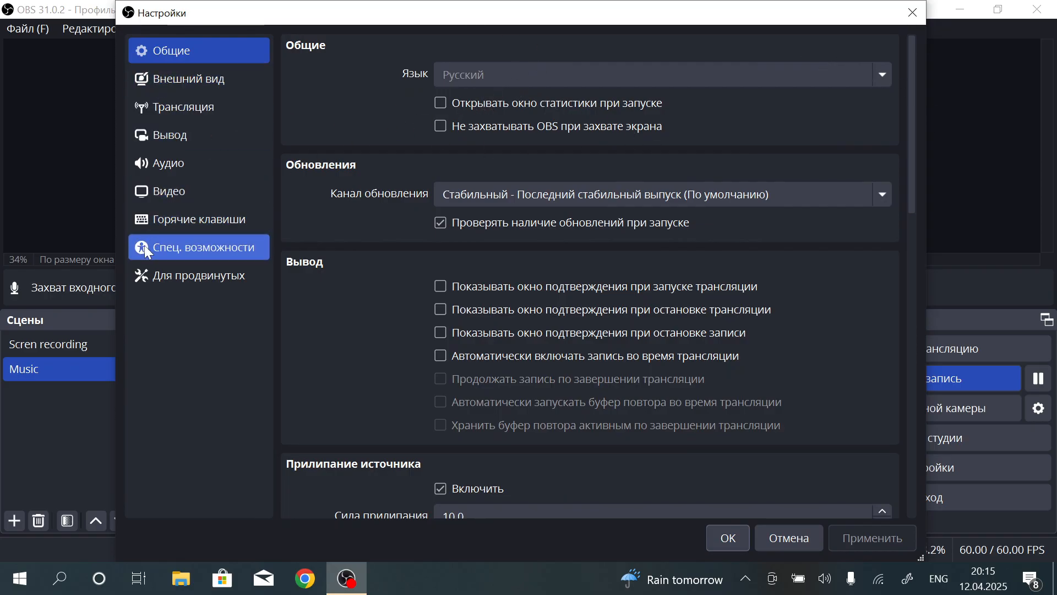
pyautogui.click(198, 80)
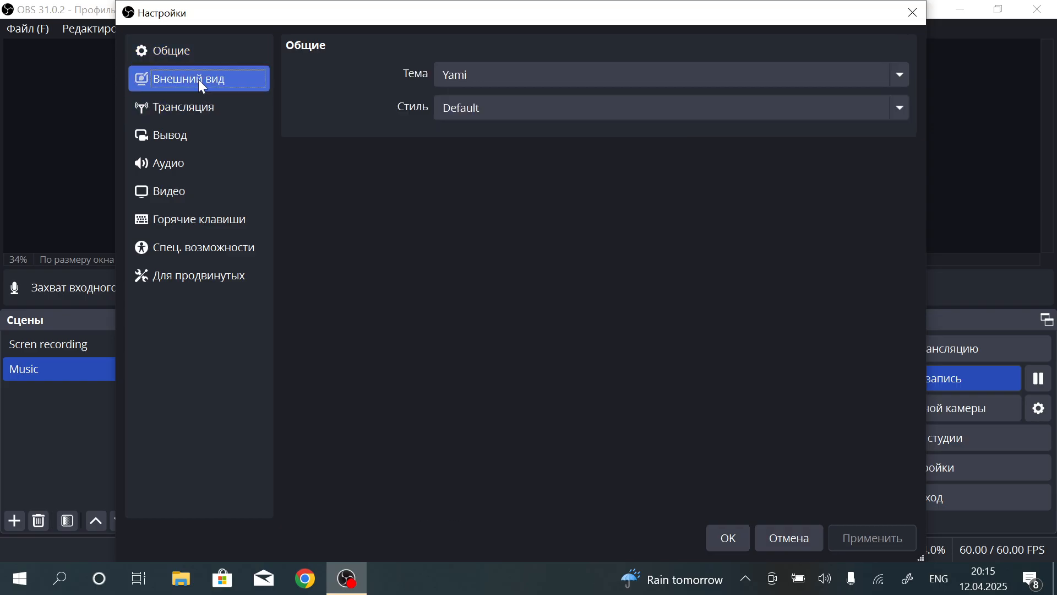
pyautogui.click(172, 134)
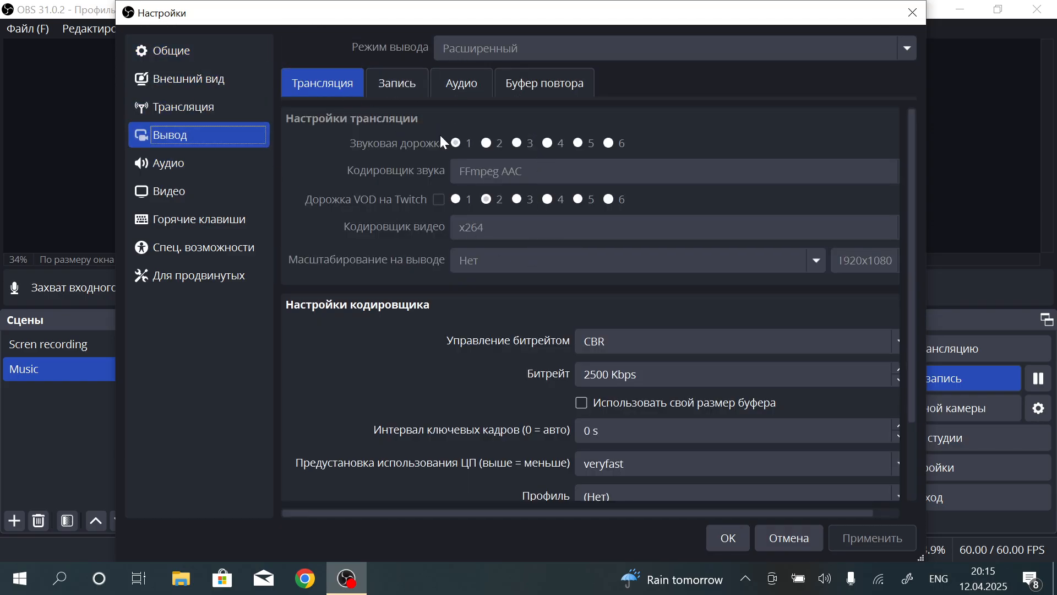
pyautogui.click(400, 84)
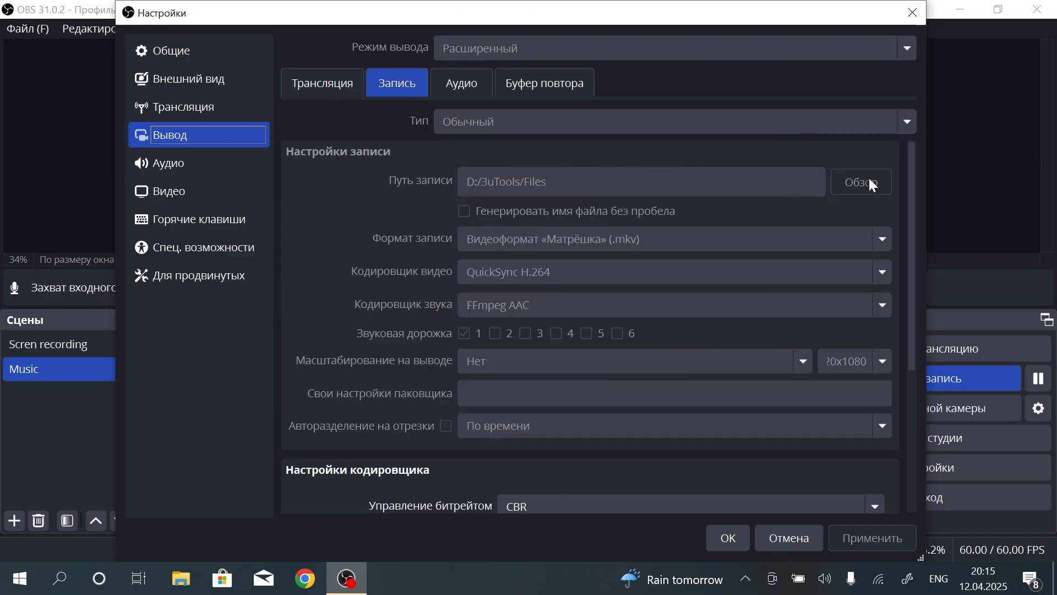
pyautogui.scroll(-1, 599, 163)
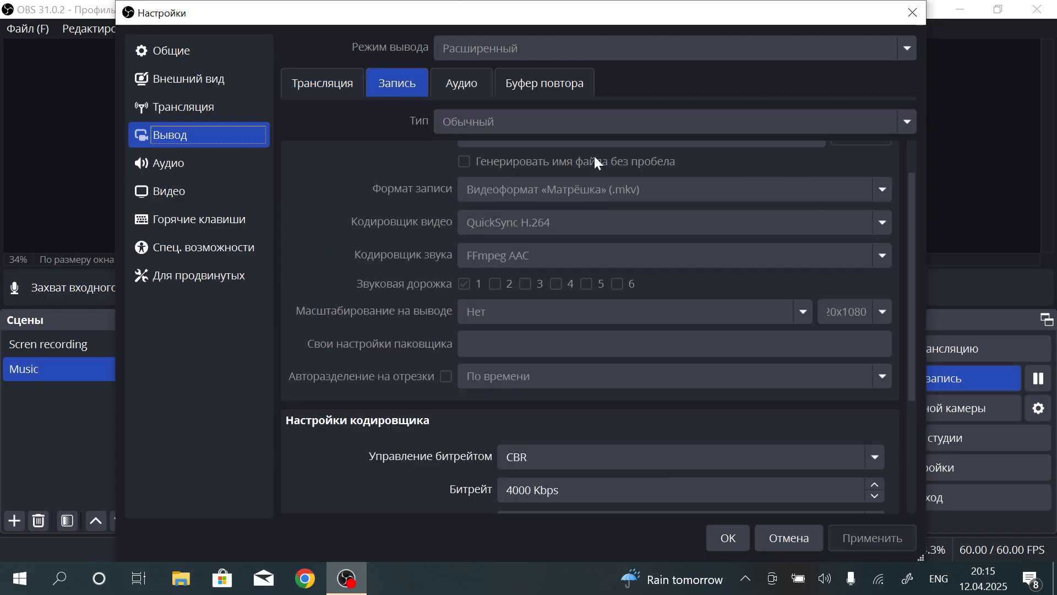
pyautogui.scroll(-2, 596, 159)
pyautogui.scroll(3, 593, 157)
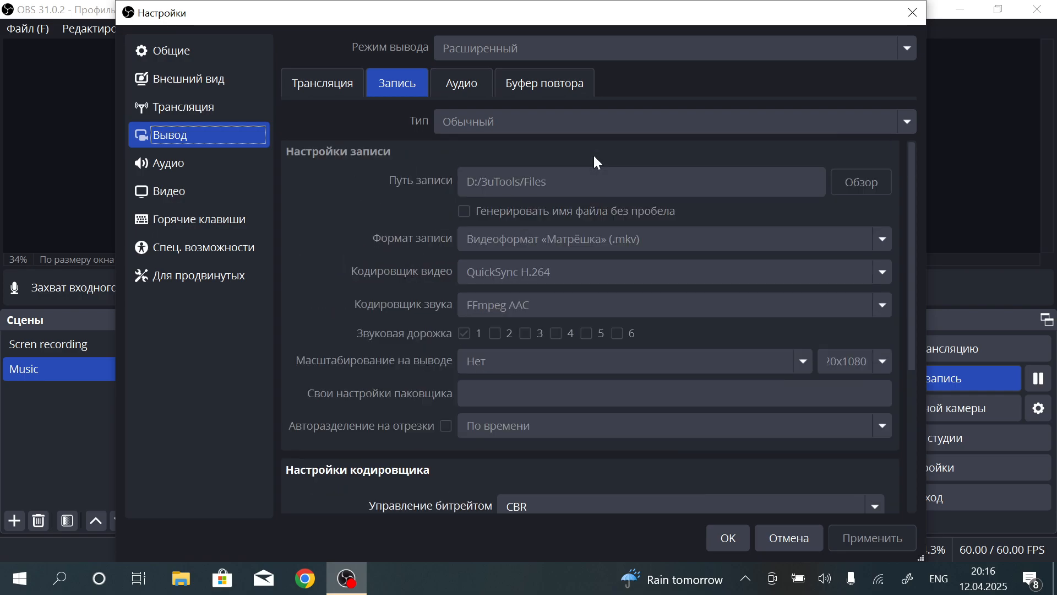
# - Look over the audio, video and hotkey settings, and close the settings
pyautogui.click(219, 164)
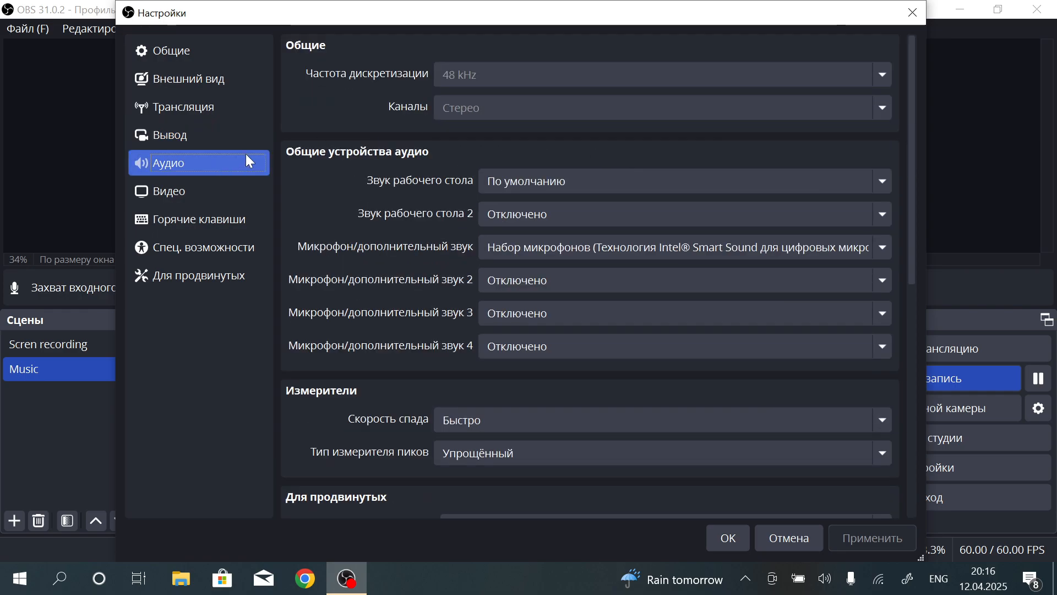
pyautogui.click(216, 191)
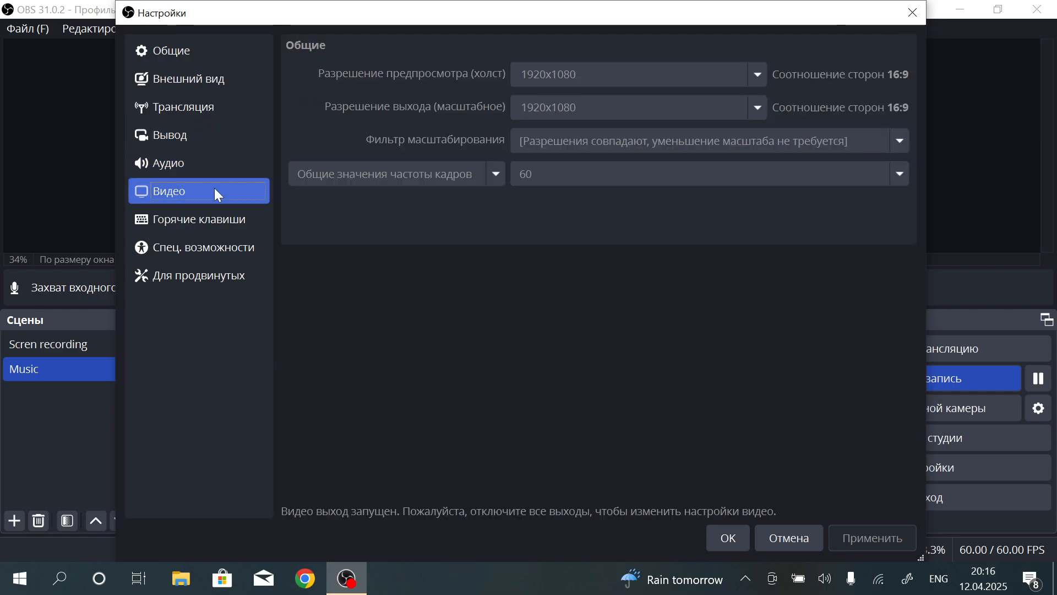
pyautogui.click(188, 222)
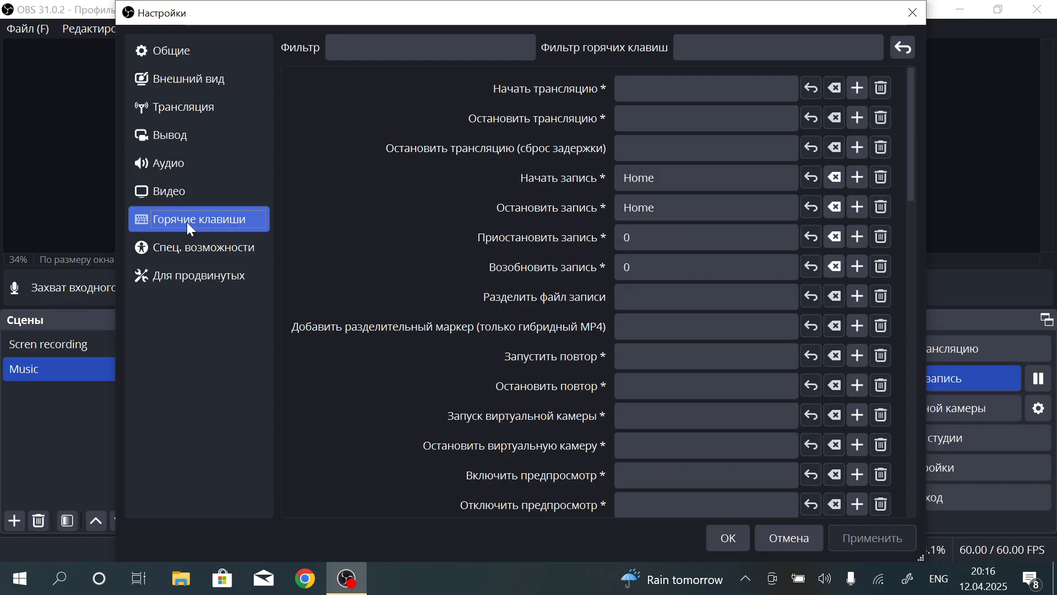
pyautogui.click(68, 176)
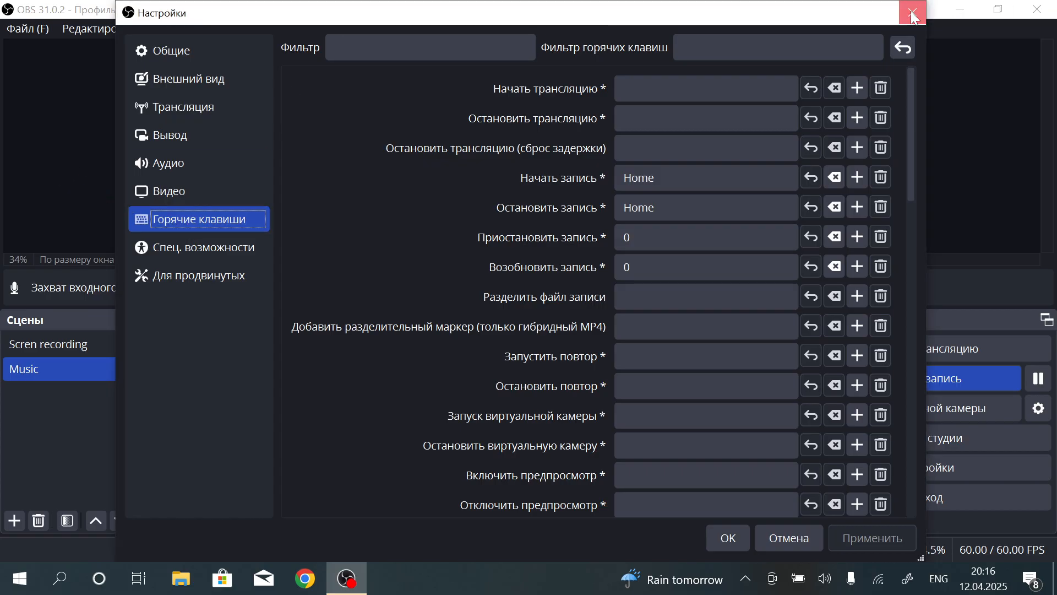
pyautogui.click(912, 12)
# - Switch to the Scren recording scene, and review the output settings for recording, audio tracks and replay buffer
pyautogui.click(62, 342)
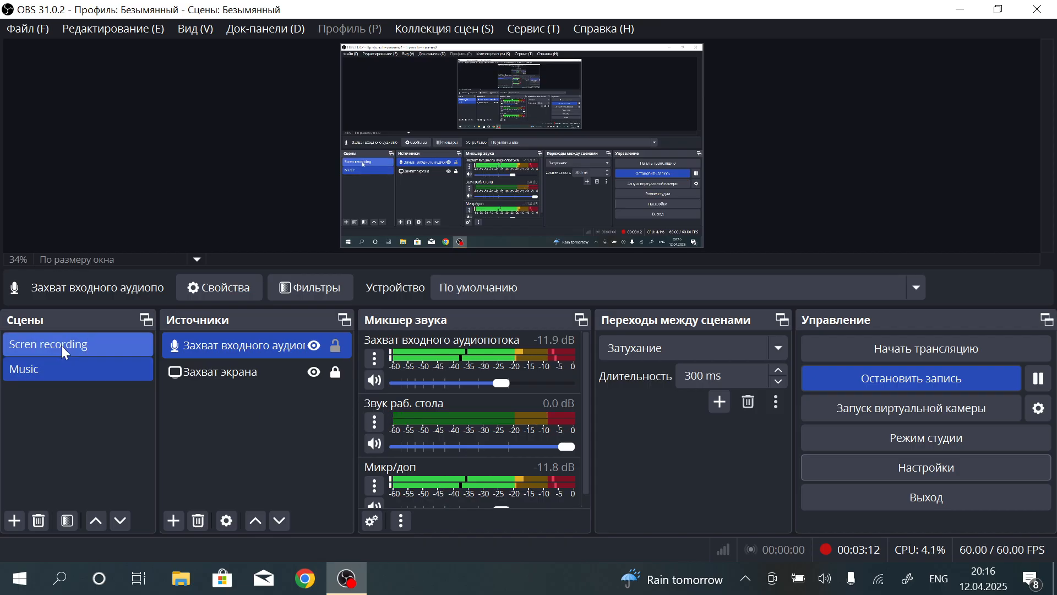
pyautogui.click(948, 462)
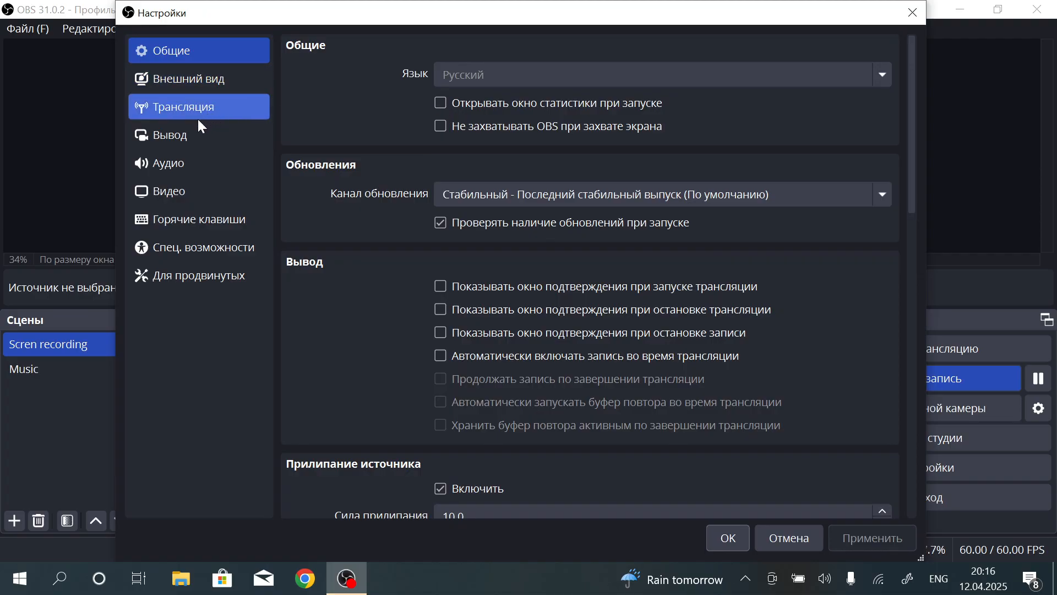
pyautogui.click(187, 129)
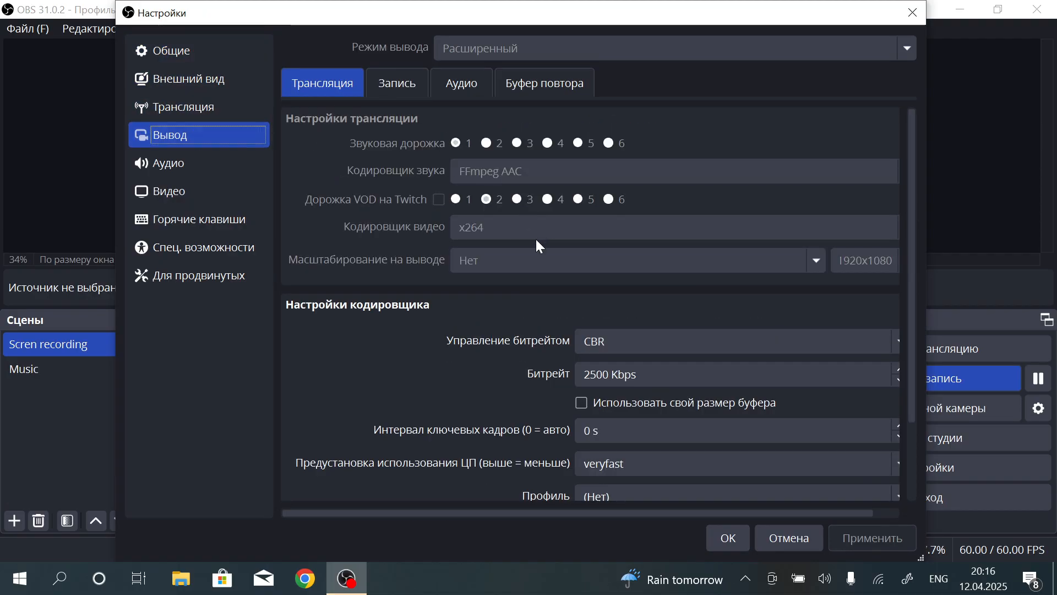
pyautogui.click(397, 91)
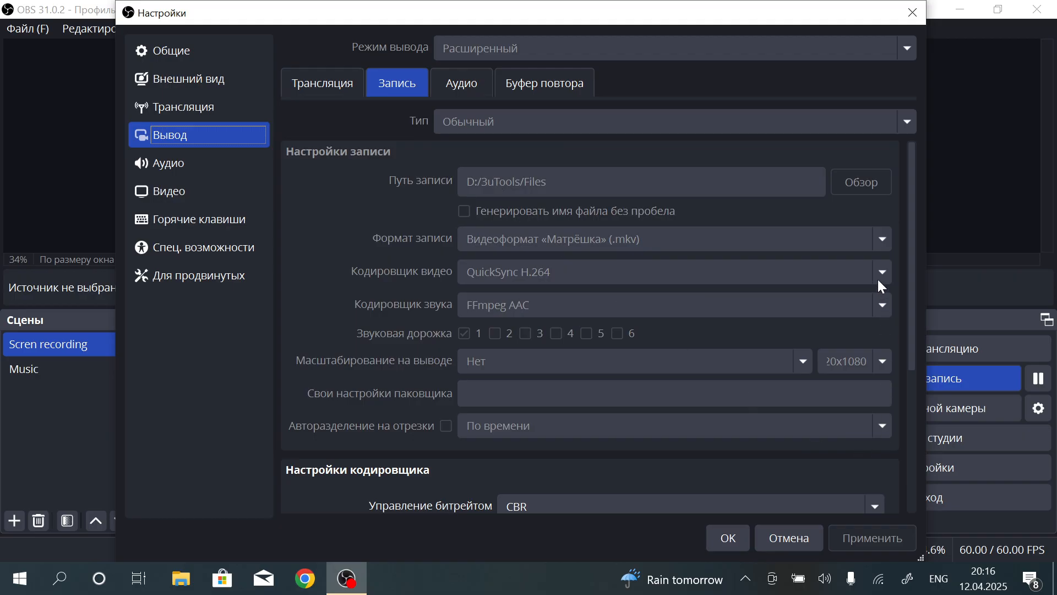
pyautogui.scroll(-1, 818, 219)
pyautogui.scroll(-4, 529, 243)
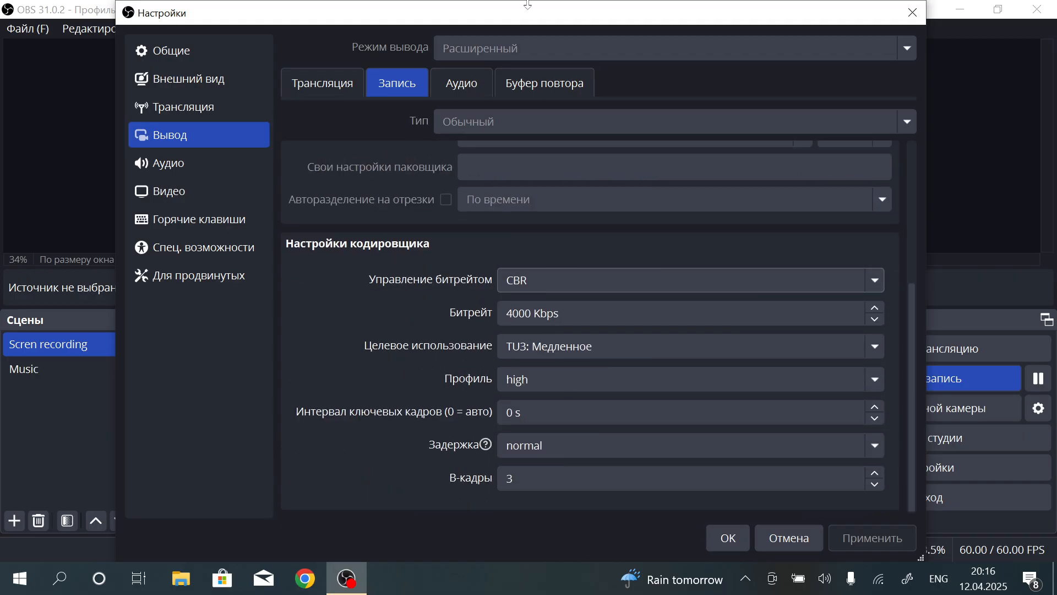
pyautogui.click(475, 84)
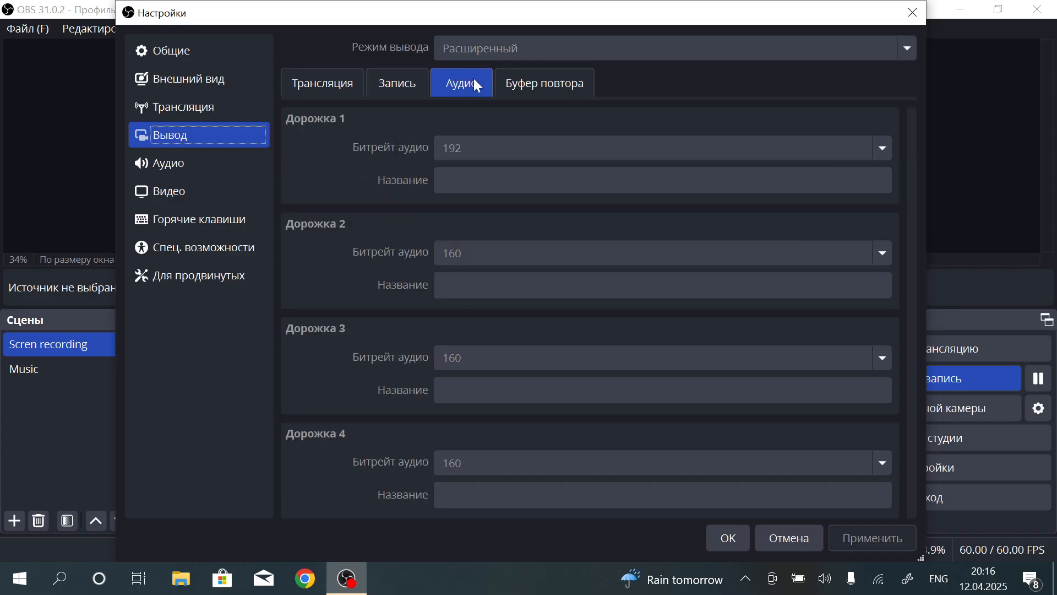
pyautogui.click(537, 87)
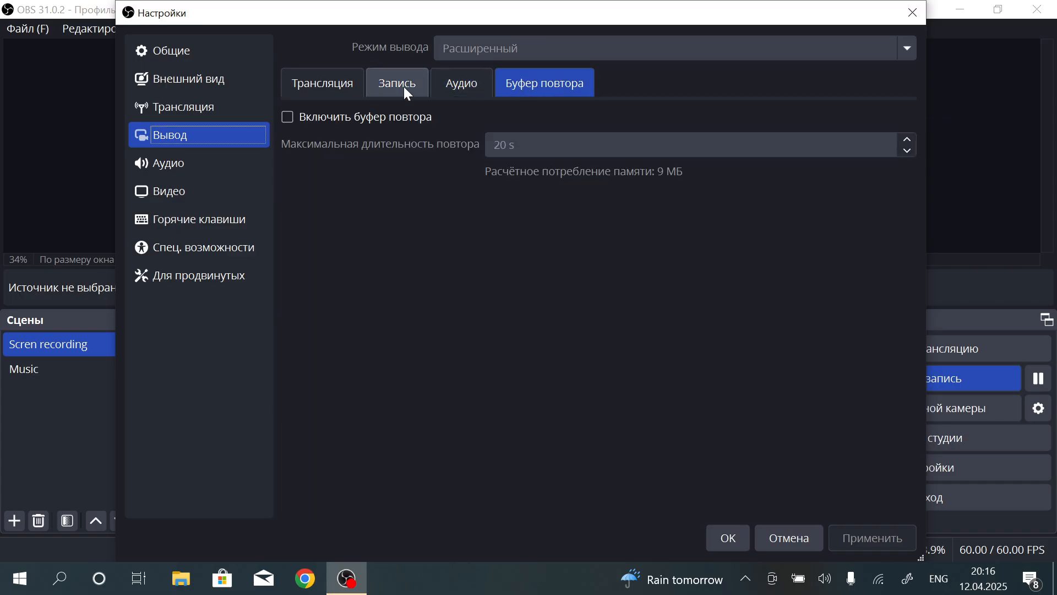
# - Review the audio settings from the global devices to the push-to-talk options, keeping Звук рабочего стола on По умолчанию
pyautogui.click(208, 190)
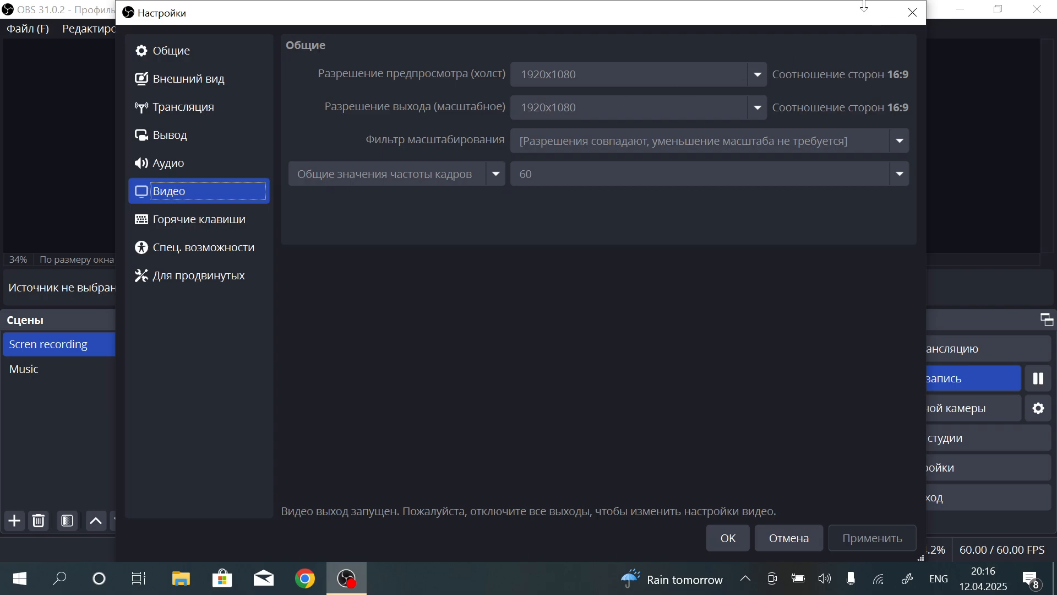
pyautogui.click(167, 142)
pyautogui.click(186, 155)
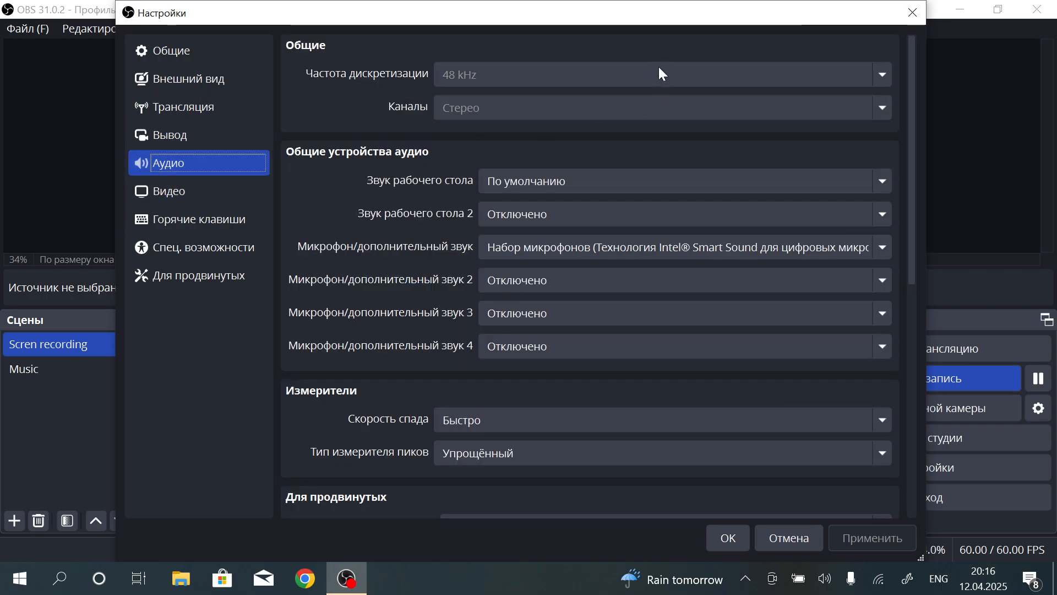
pyautogui.scroll(-1, 616, 97)
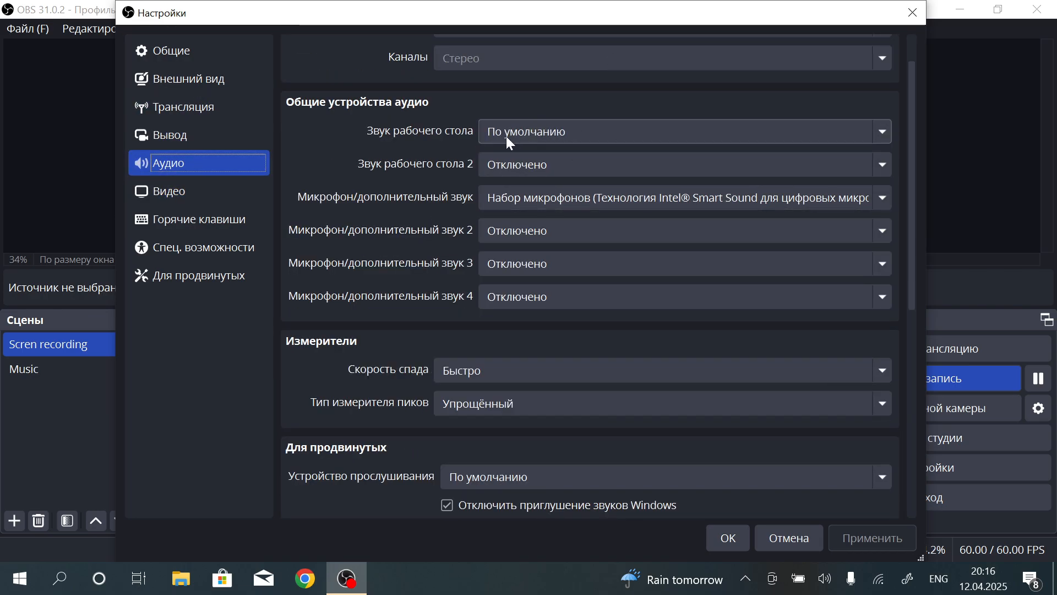
pyautogui.click(595, 138)
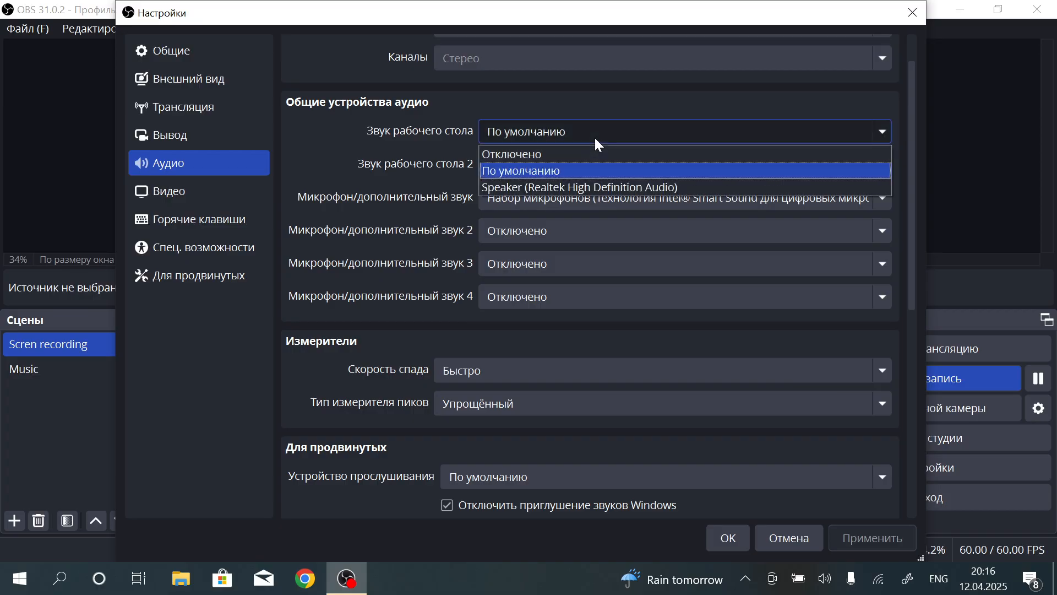
pyautogui.click(550, 174)
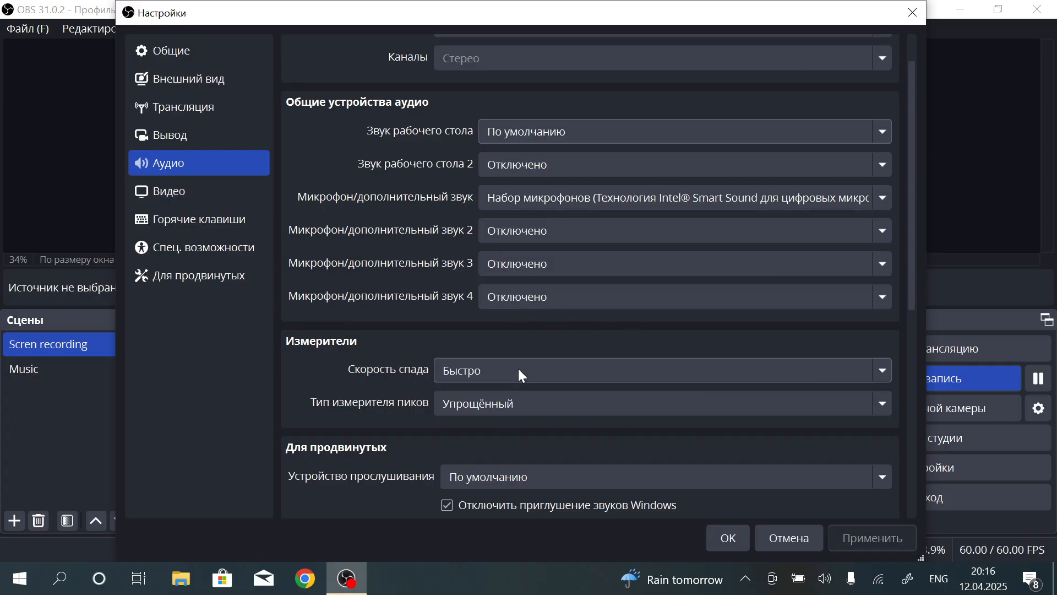
pyautogui.scroll(-2, 443, 348)
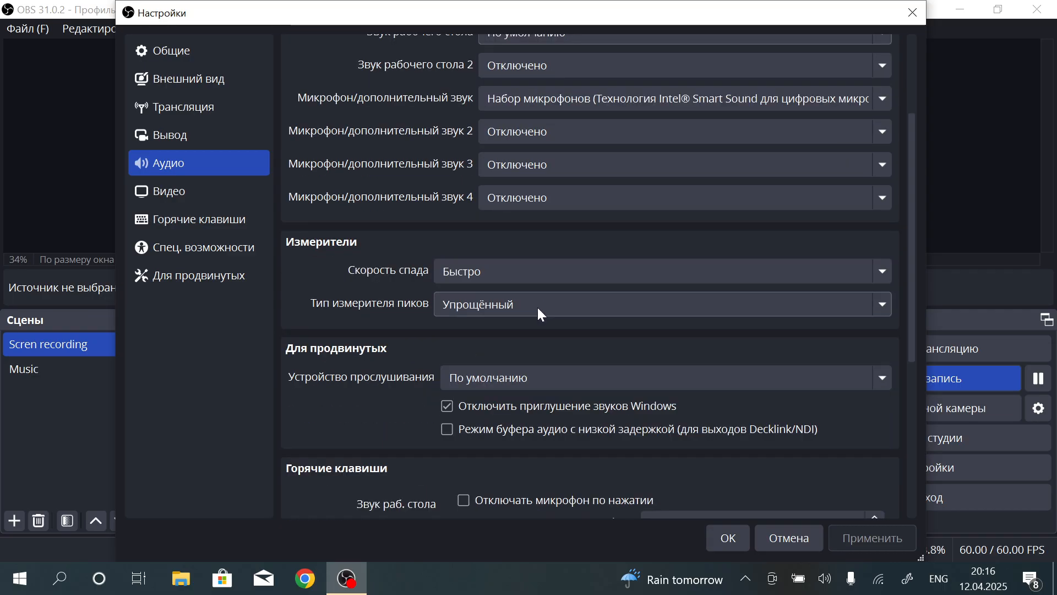
pyautogui.scroll(-1, 430, 330)
pyautogui.scroll(-5, 433, 337)
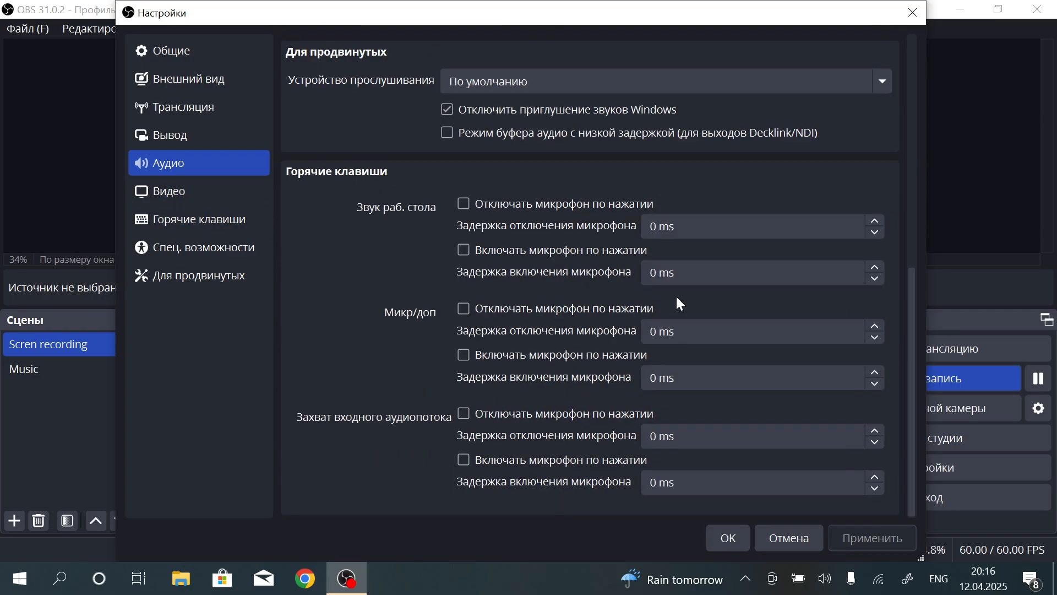
# - Review the video resolution and frame rate settings, and the hotkeys for recording, scenes and sources
pyautogui.click(203, 186)
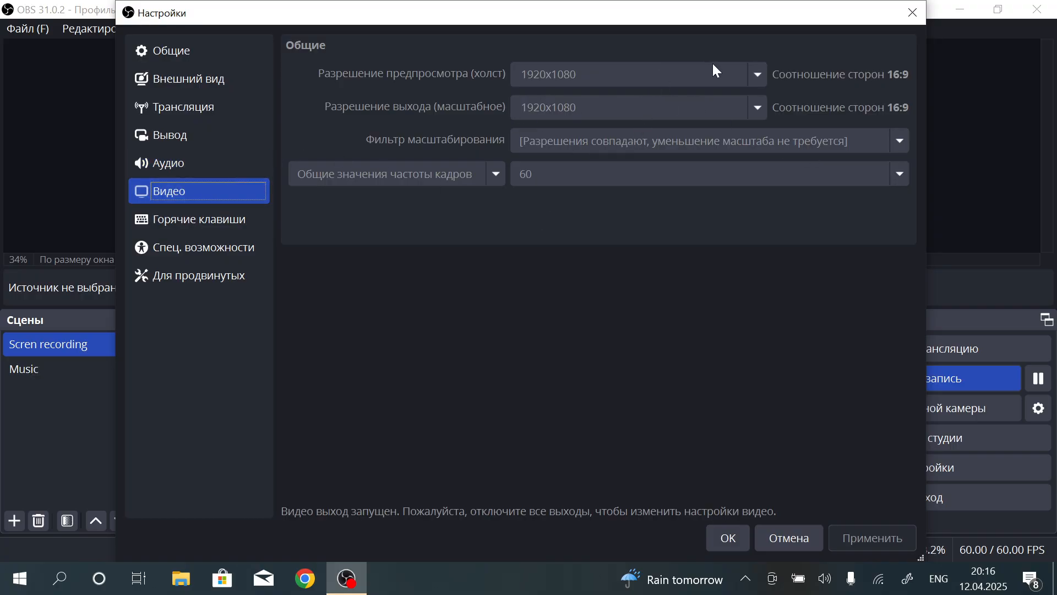
pyautogui.click(177, 214)
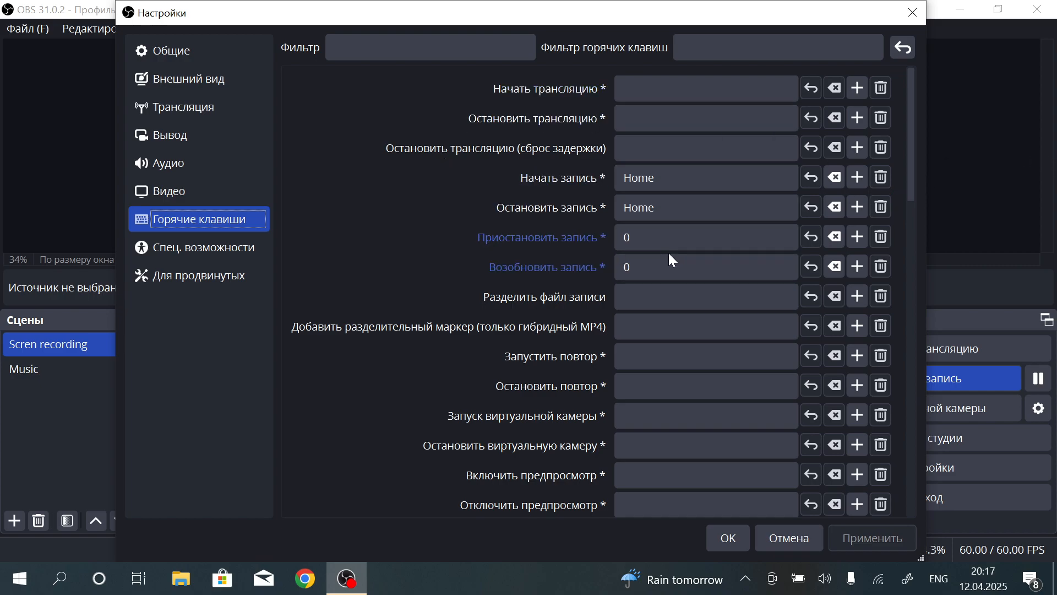
pyautogui.click(549, 238)
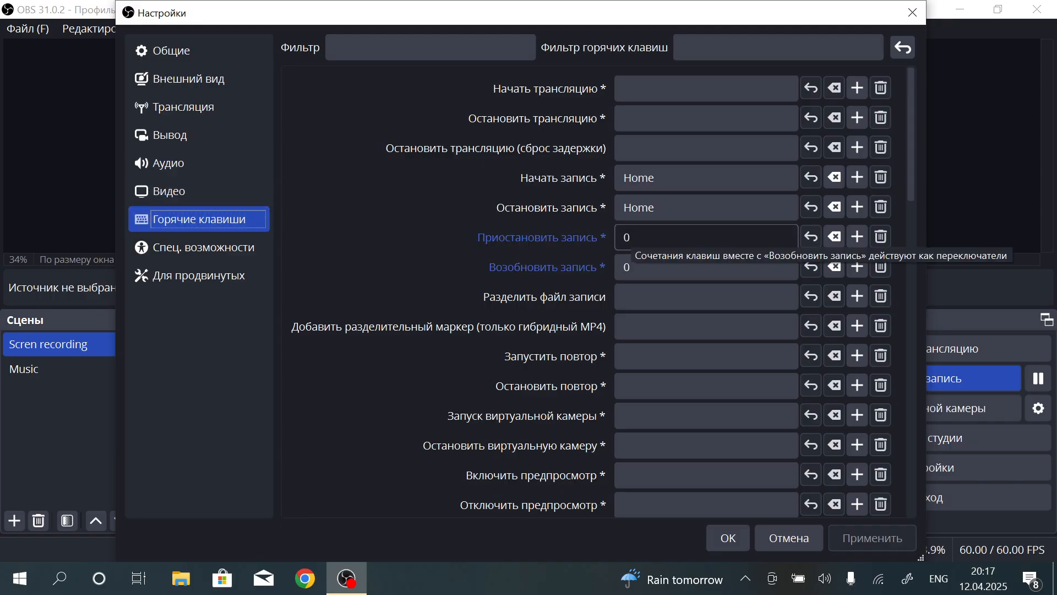
pyautogui.scroll(-10, 615, 292)
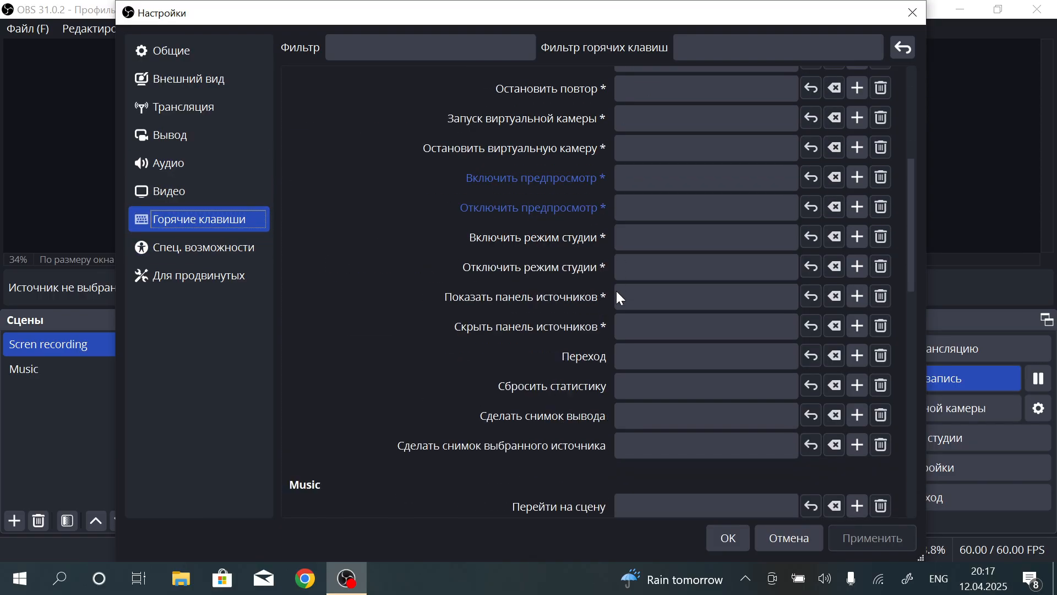
pyautogui.scroll(-5, 653, 165)
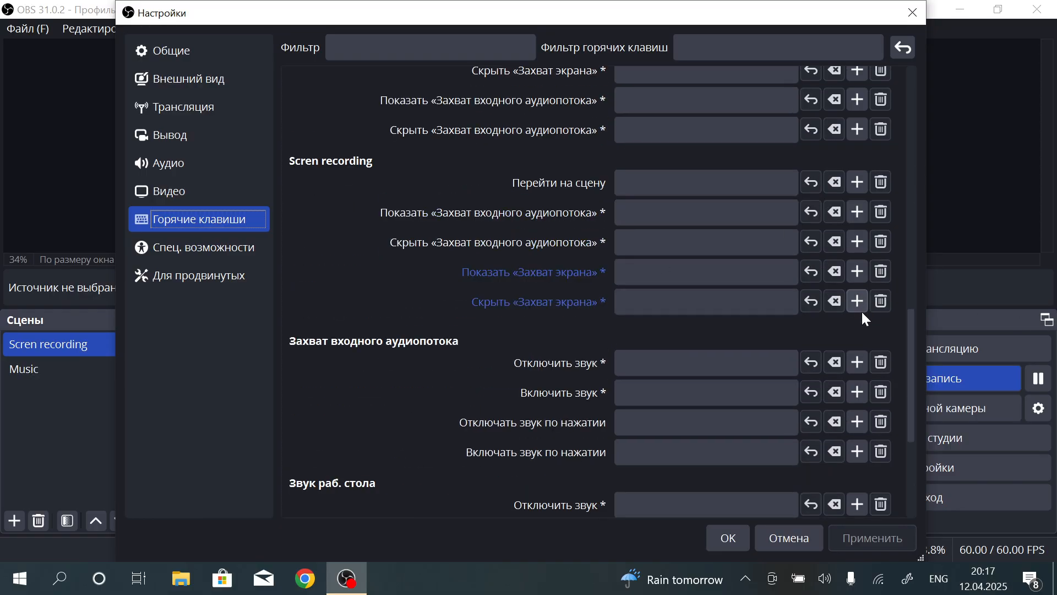
# - Examine the accessibility colour settings and the advanced video and recording settings
pyautogui.click(210, 251)
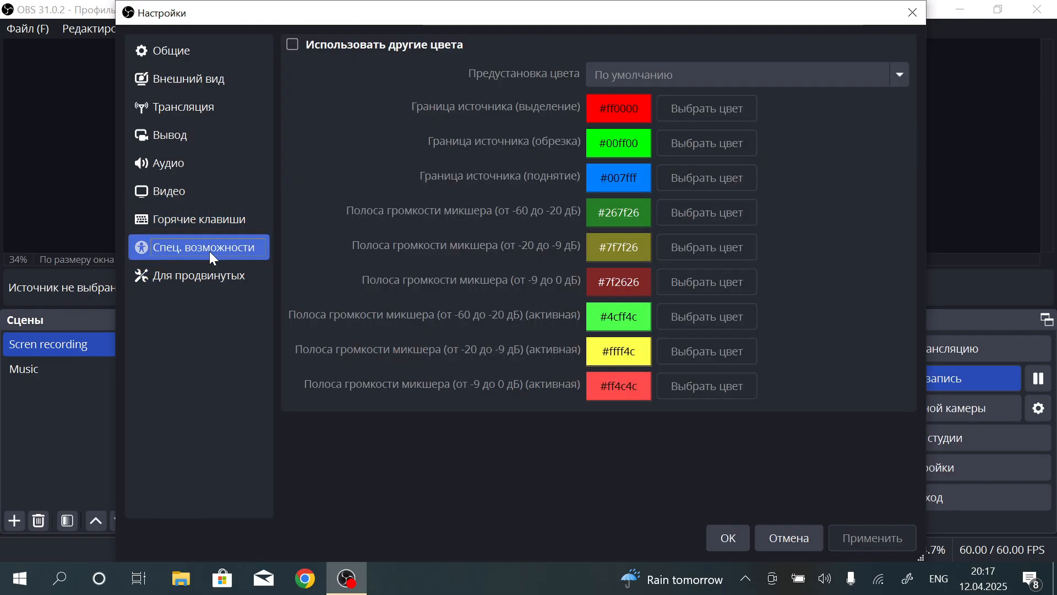
pyautogui.click(213, 270)
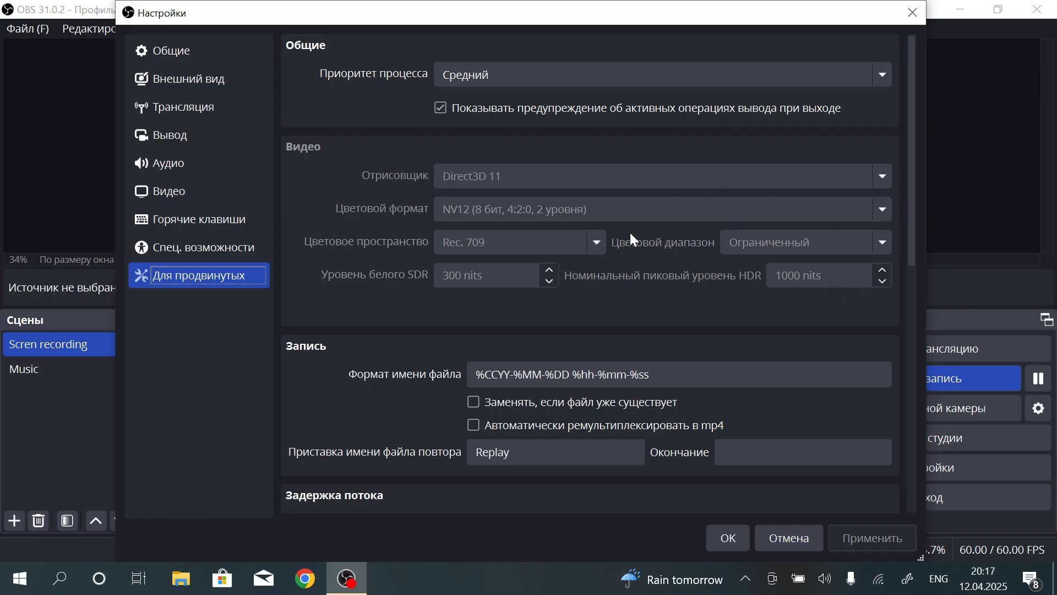
pyautogui.scroll(-3, 630, 232)
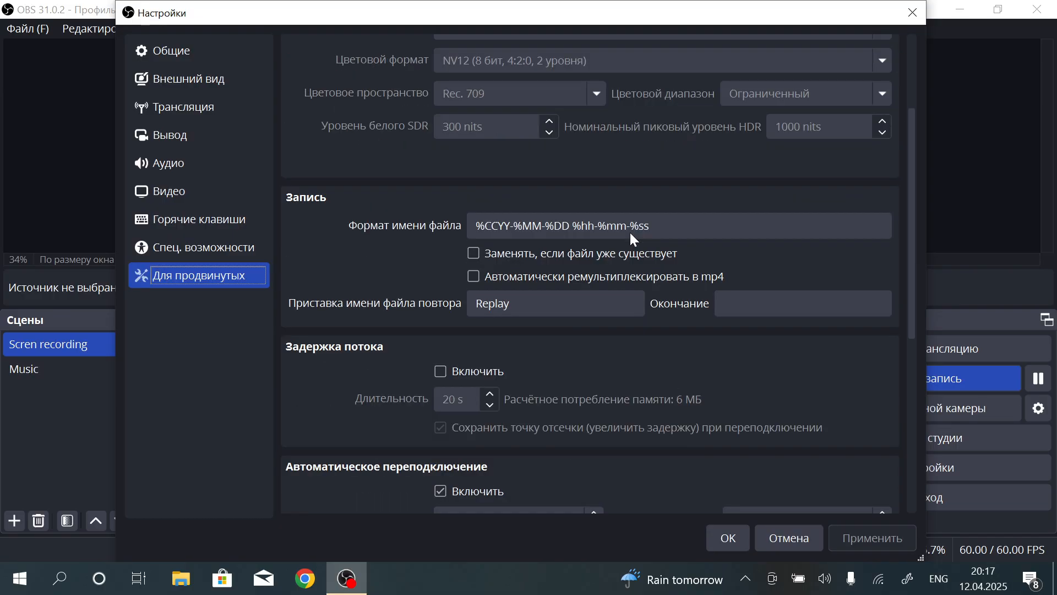
# - Set the automatic reconnection retry delay to 1 s, and look over the surrounding advanced settings
pyautogui.scroll(-5, 589, 279)
pyautogui.click(593, 279)
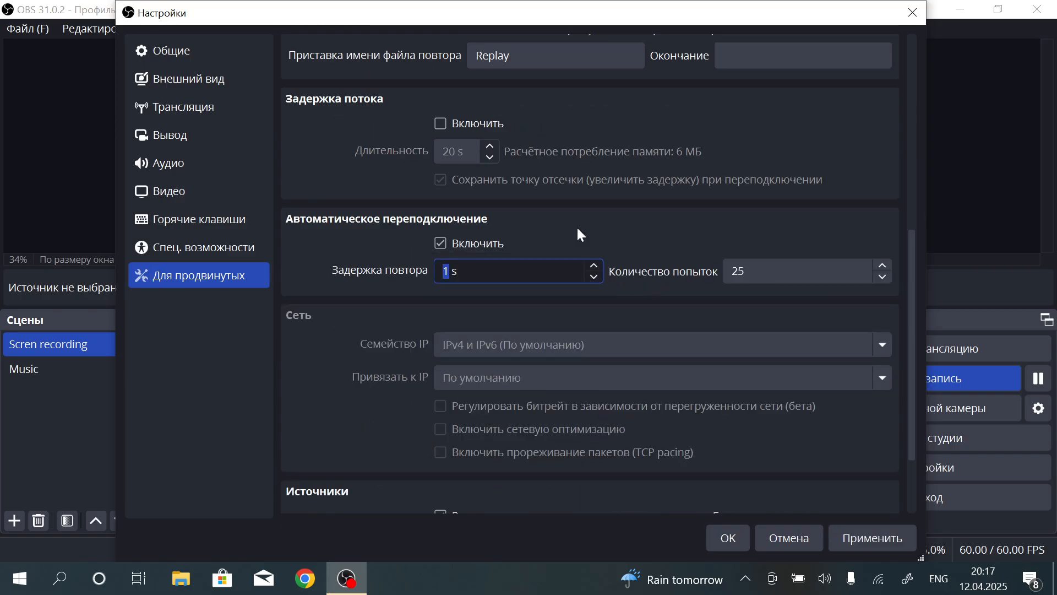
pyautogui.scroll(2, 550, 286)
pyautogui.scroll(-1, 518, 358)
pyautogui.click(481, 356)
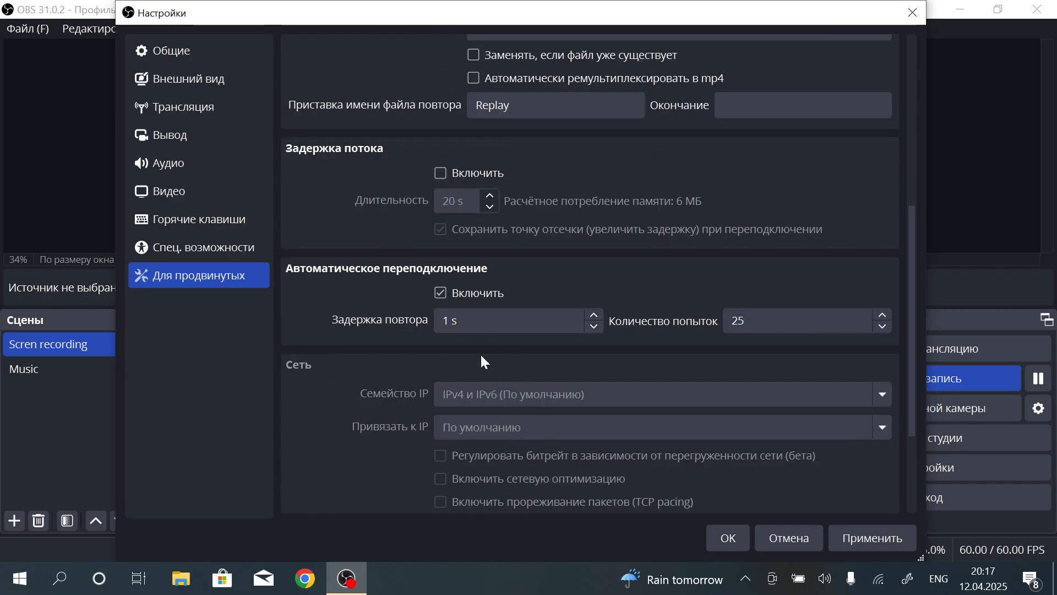
pyautogui.scroll(-3, 506, 350)
pyautogui.scroll(3, 743, 434)
pyautogui.scroll(3, 719, 66)
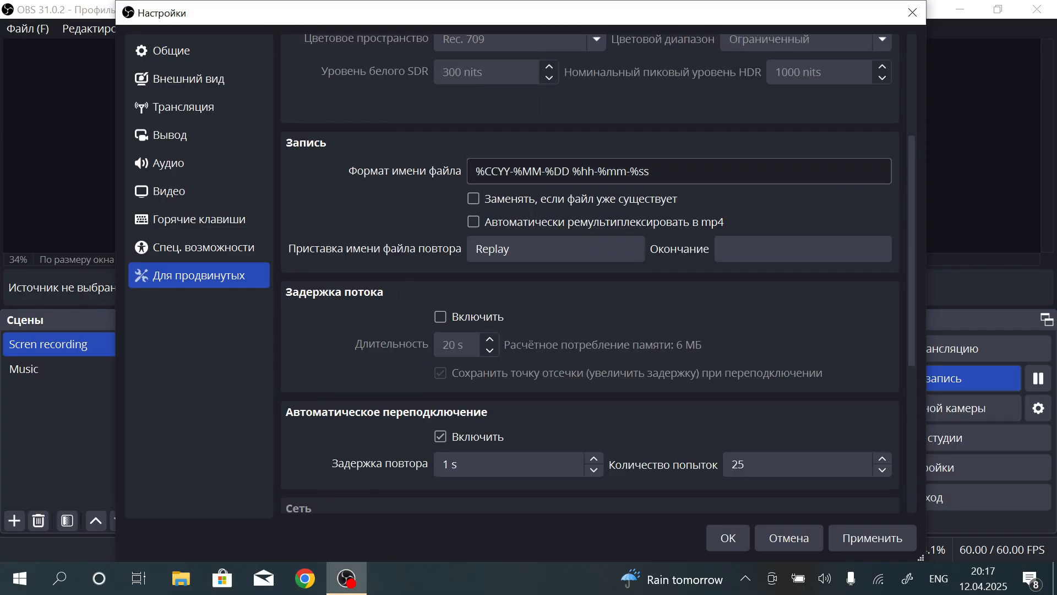
# - Review the general settings from language to source snapping, and check the theme and style in the appearance settings
pyautogui.scroll(4, 589, 270)
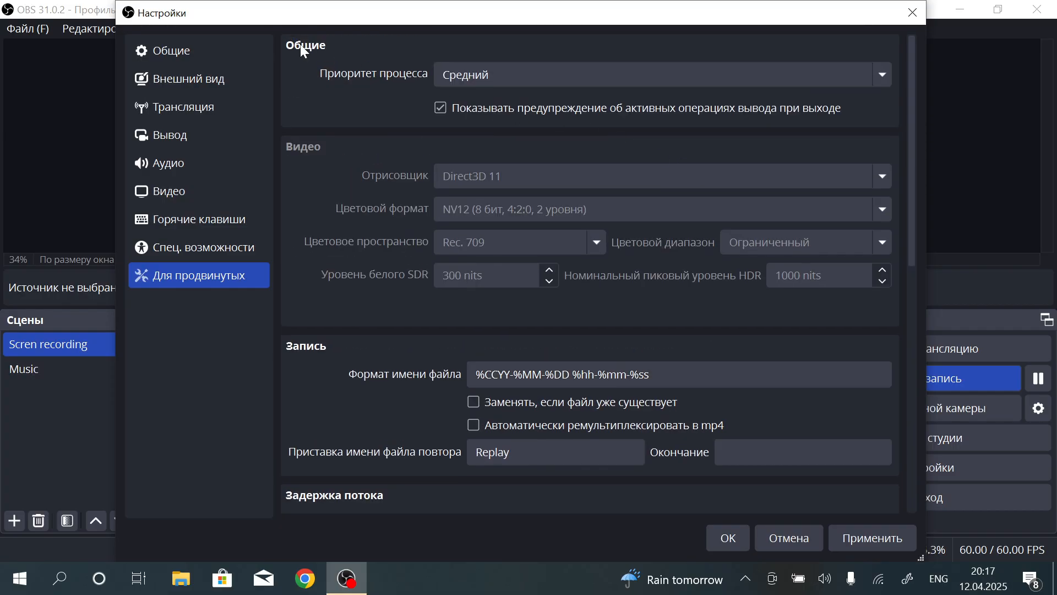
pyautogui.click(168, 50)
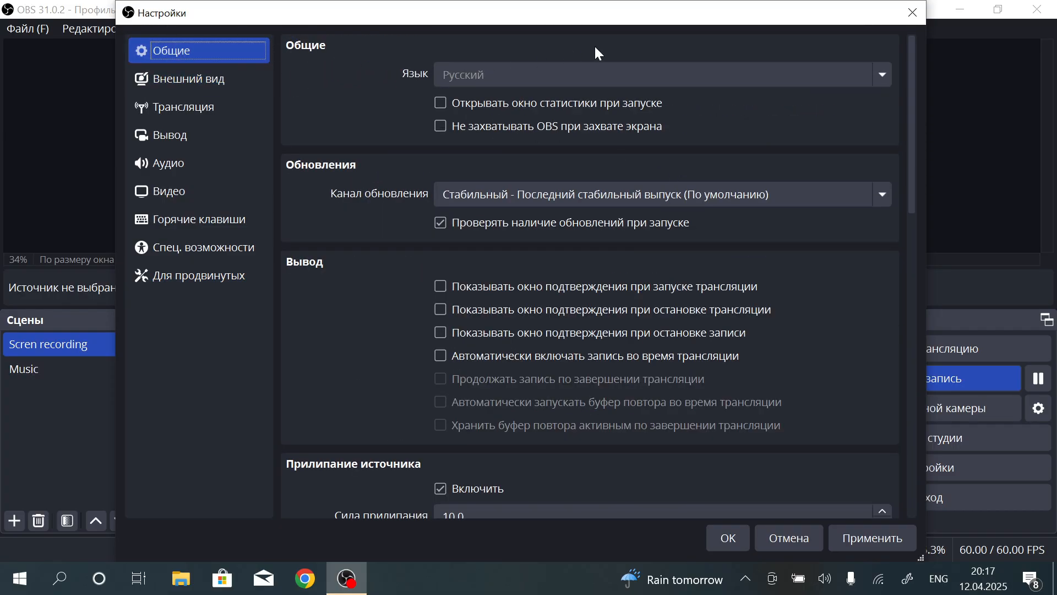
pyautogui.scroll(-2, 611, 99)
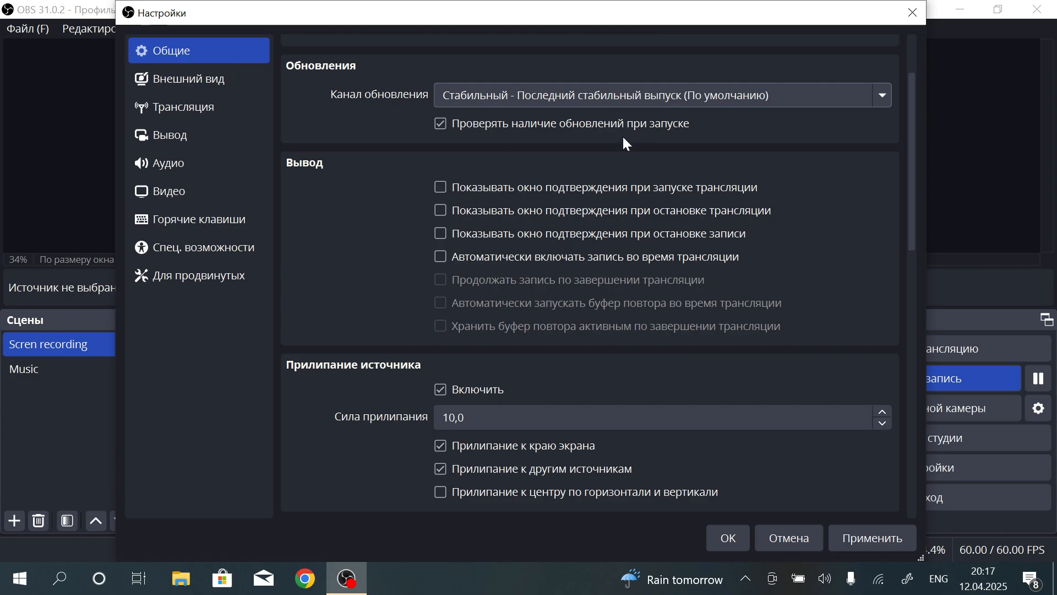
pyautogui.scroll(1, 626, 143)
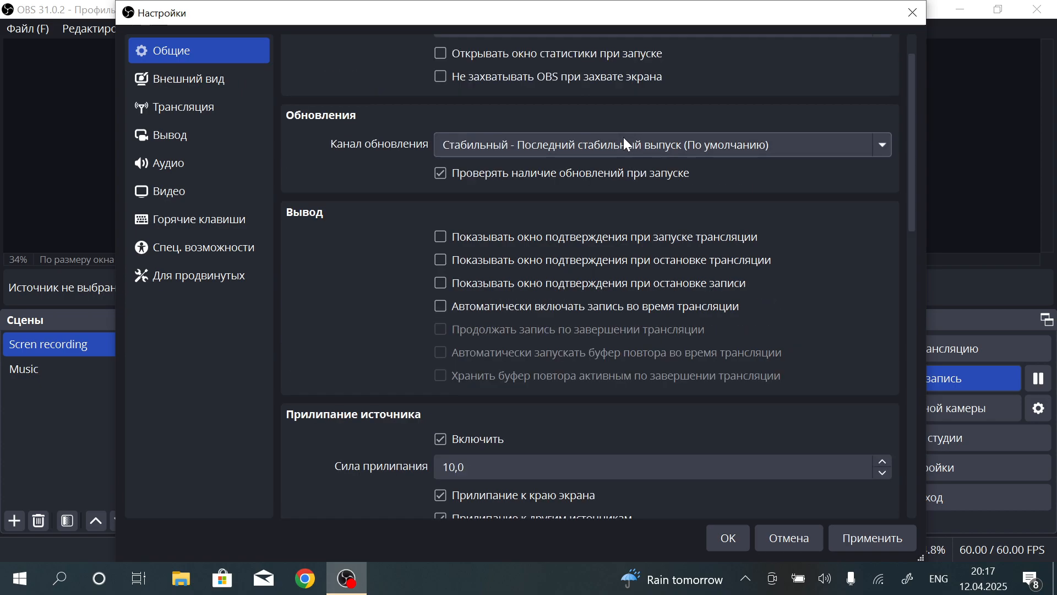
pyautogui.click(175, 77)
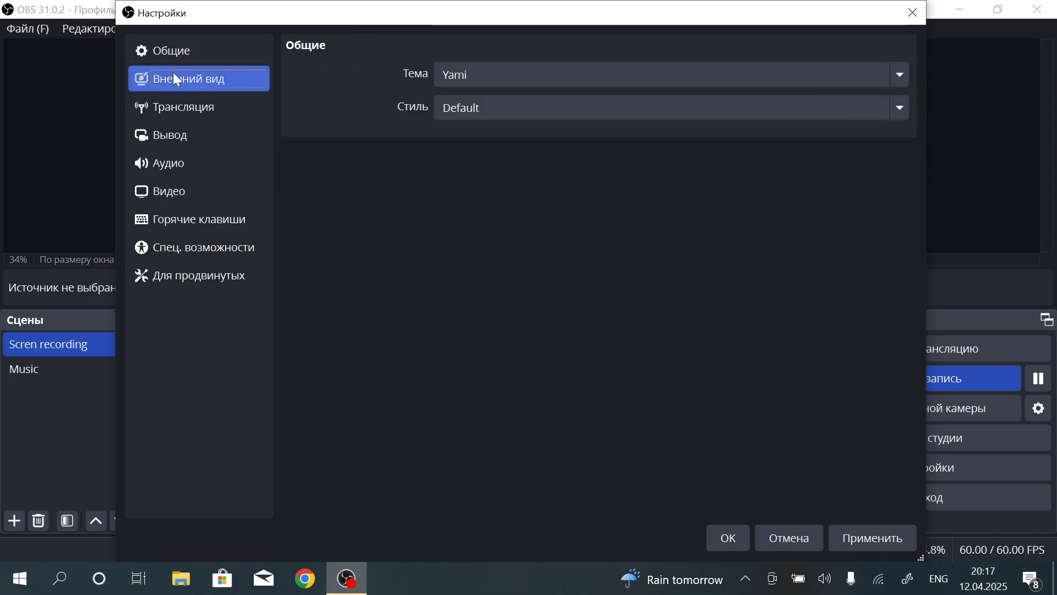
pyautogui.click(200, 126)
pyautogui.click(200, 118)
# - Set the recording encoder's bitrate to 5000 Kbps in the output settings
pyautogui.click(195, 139)
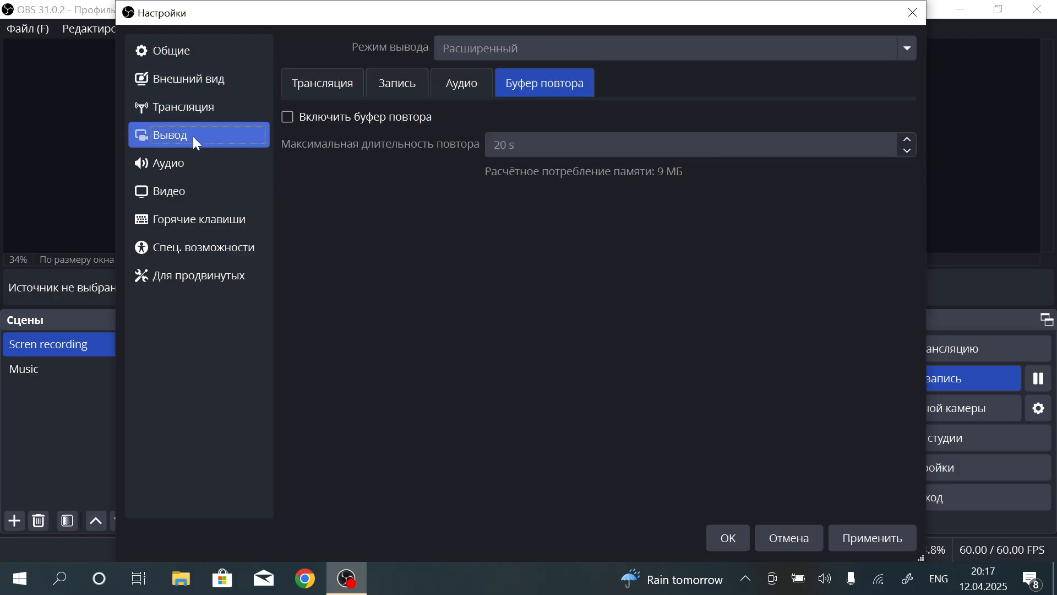
pyautogui.click(308, 78)
pyautogui.click(384, 81)
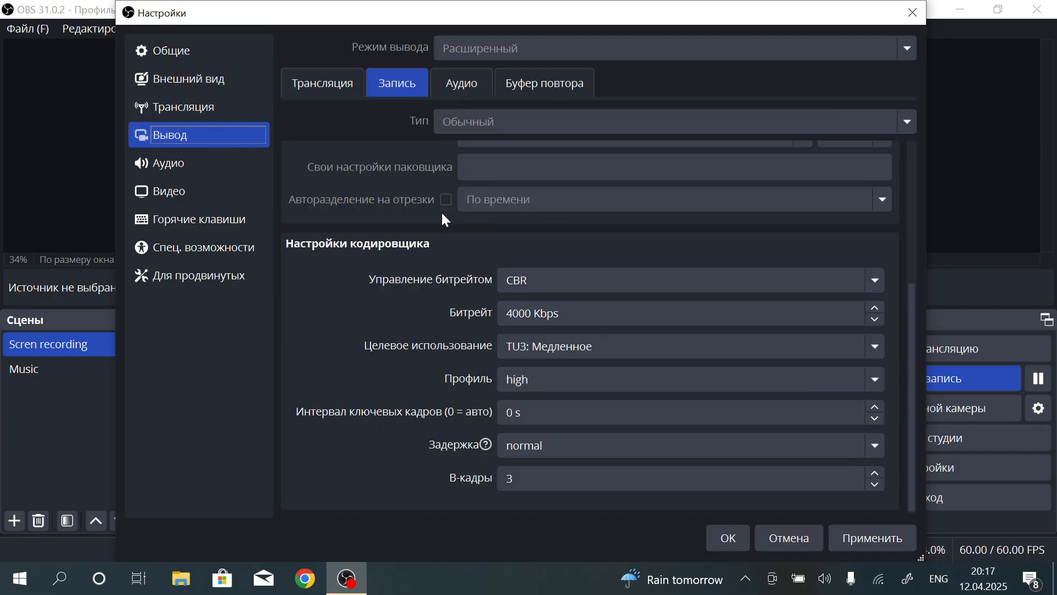
pyautogui.click(555, 313)
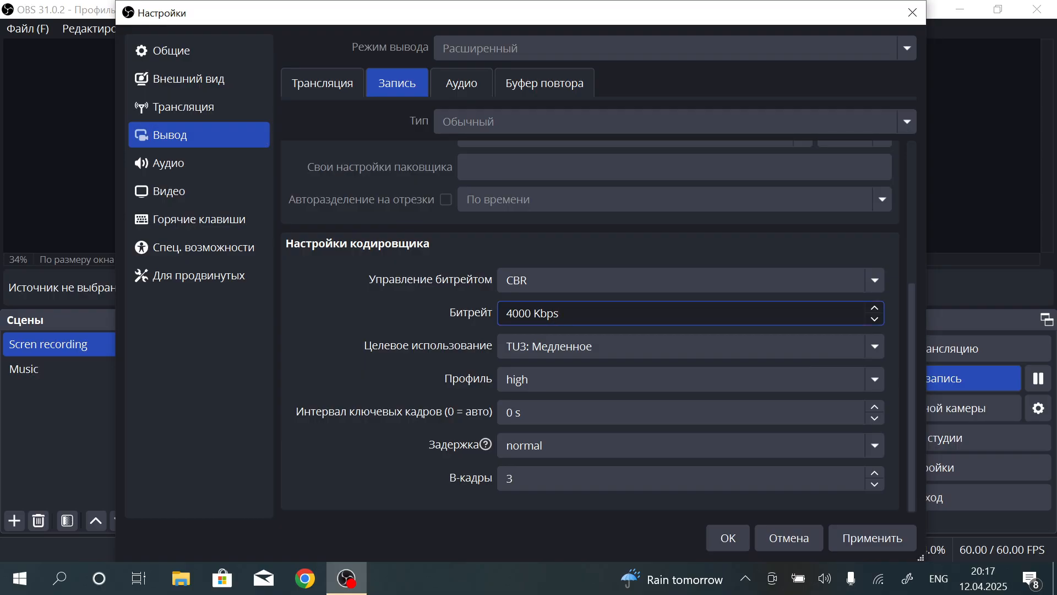
pyautogui.click(874, 307)
pyautogui.click(359, 297)
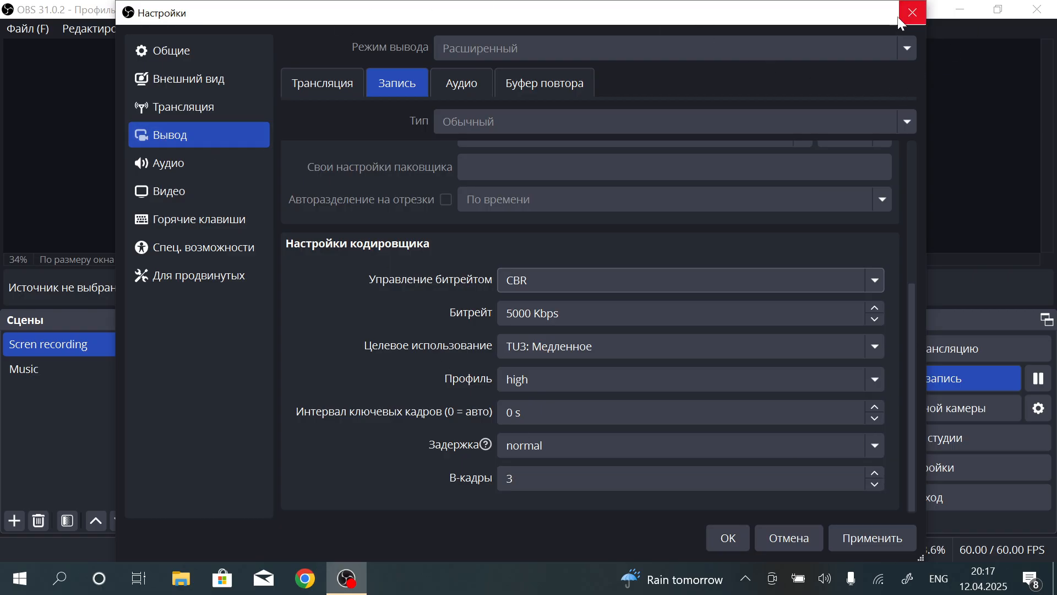
# - Look through all the general settings down to the studio mode options, and recheck the appearance theme and style
pyautogui.click(173, 51)
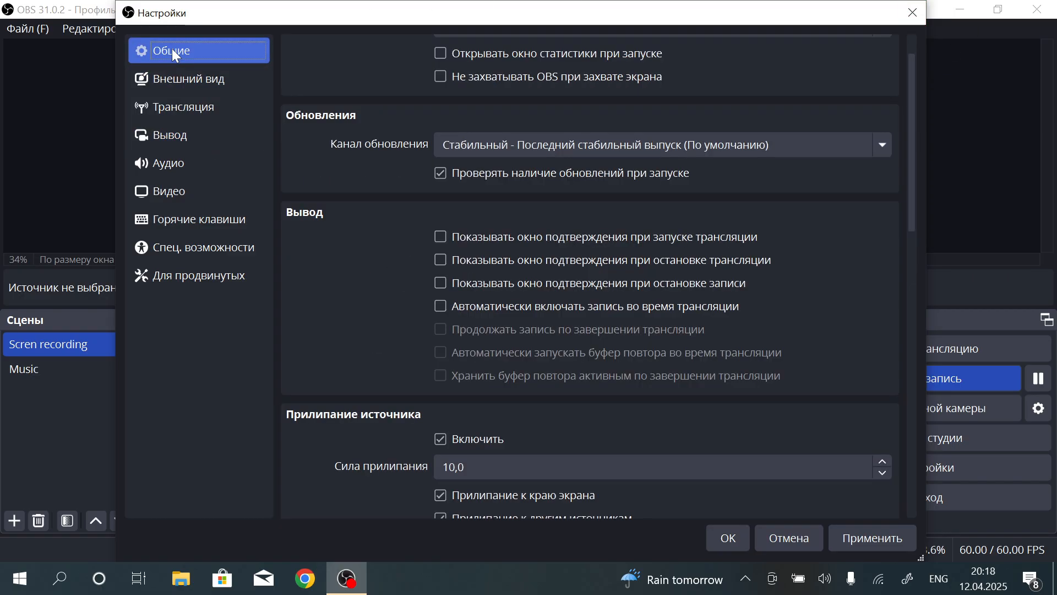
pyautogui.scroll(1, 559, 38)
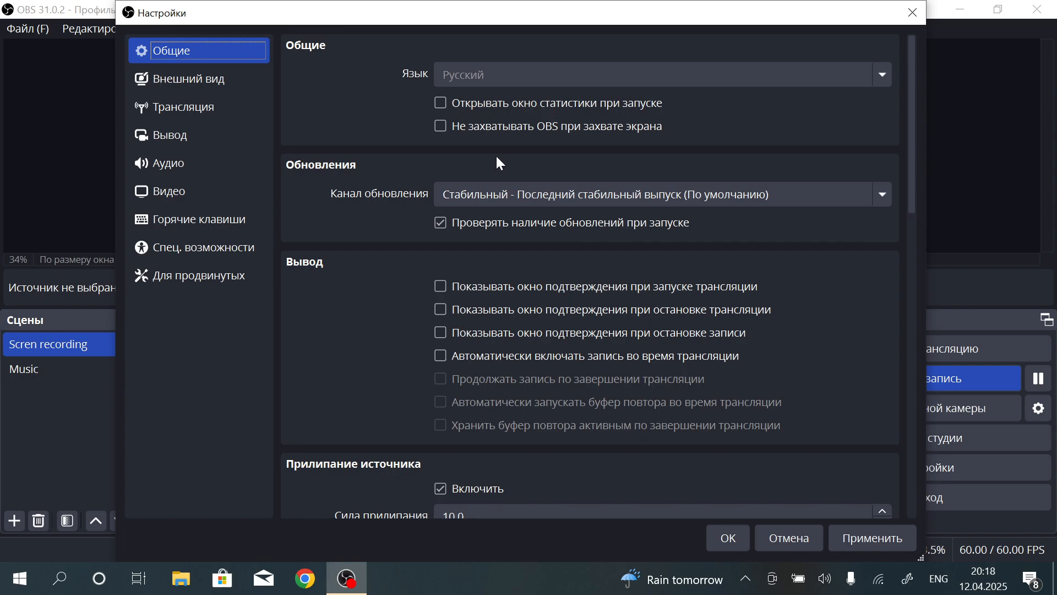
pyautogui.scroll(-10, 499, 165)
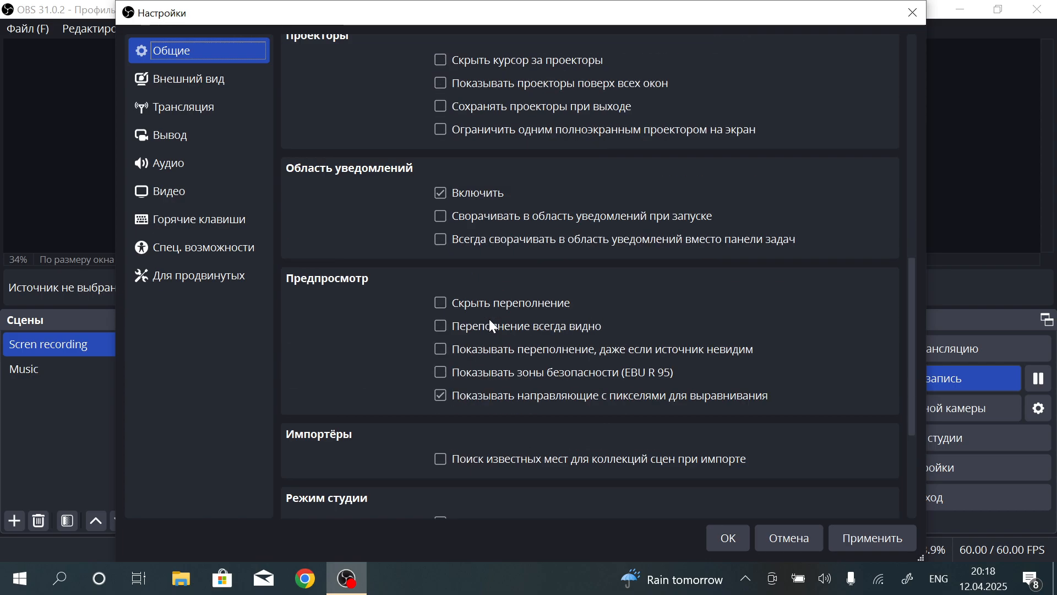
pyautogui.scroll(-3, 493, 325)
pyautogui.click(177, 79)
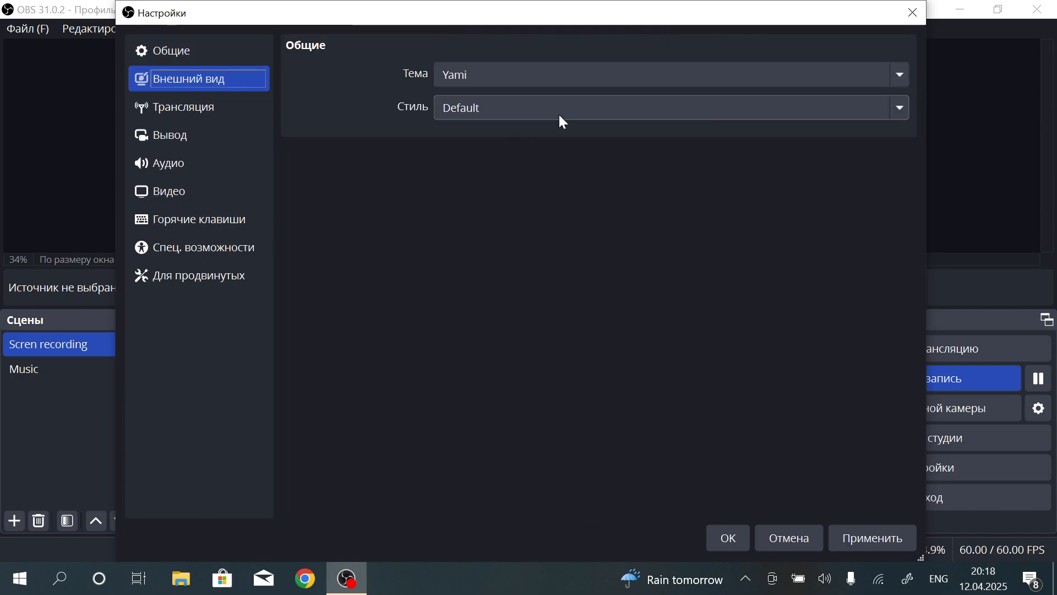
# - Check the recording, audio track and replay buffer output settings, and close the settings with the changes saved
pyautogui.click(163, 138)
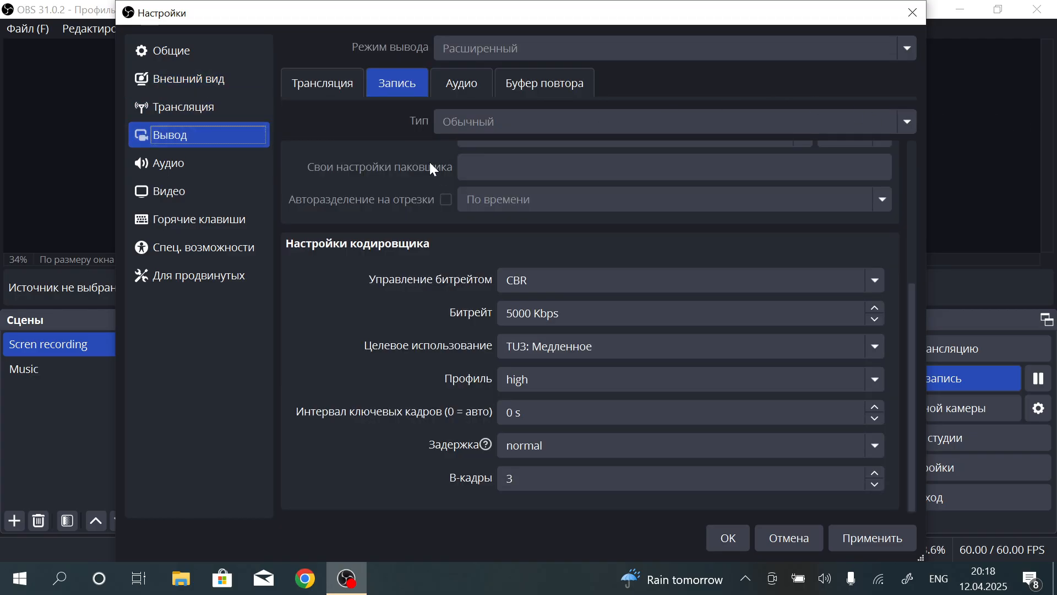
pyautogui.click(438, 93)
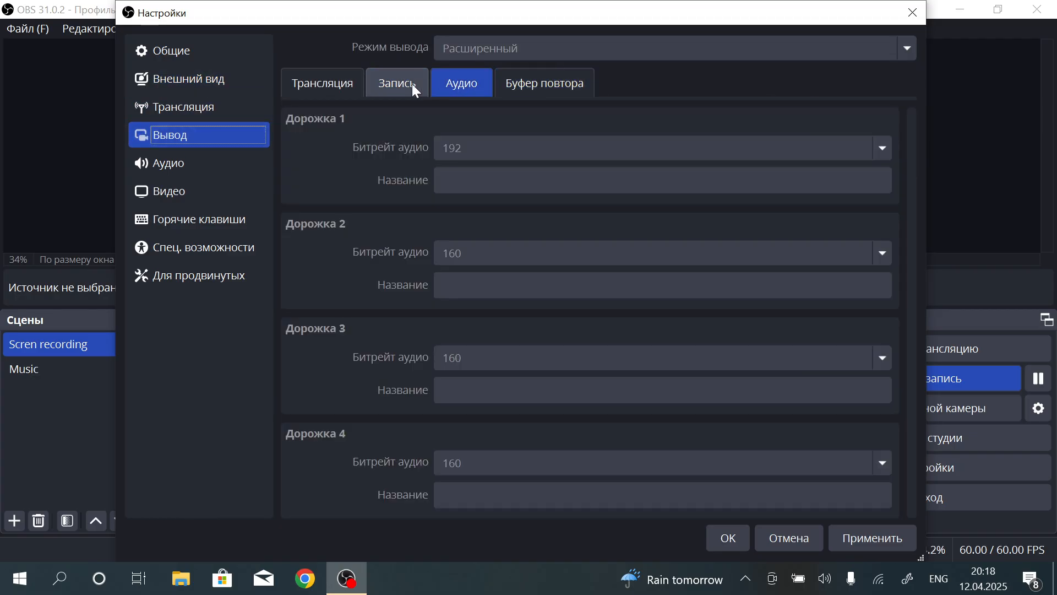
pyautogui.click(416, 89)
pyautogui.scroll(4, 917, 286)
pyautogui.scroll(-5, 921, 293)
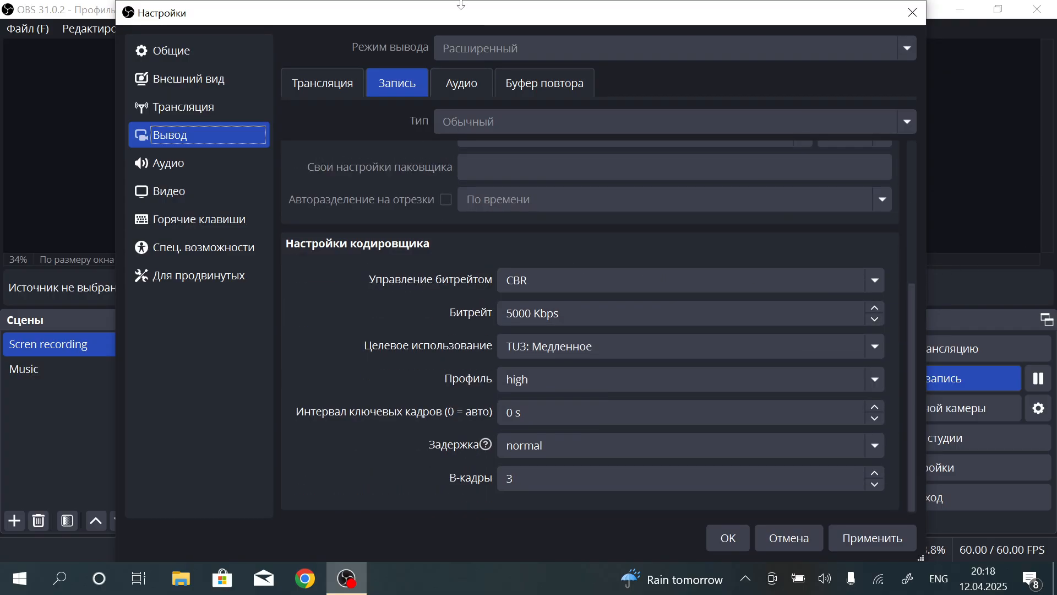
pyautogui.click(468, 83)
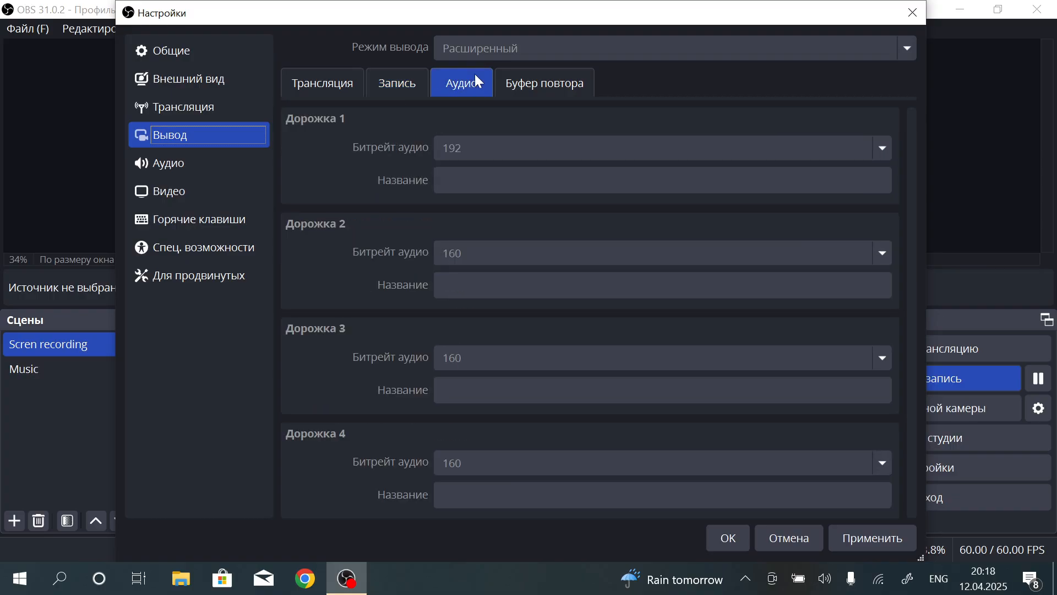
pyautogui.click(543, 85)
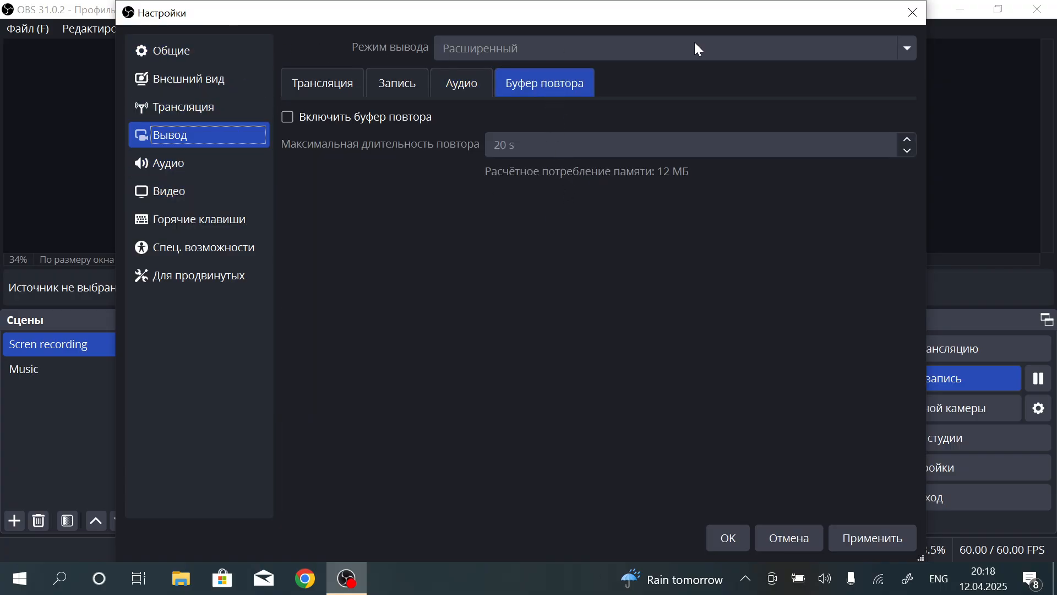
pyautogui.click(913, 19)
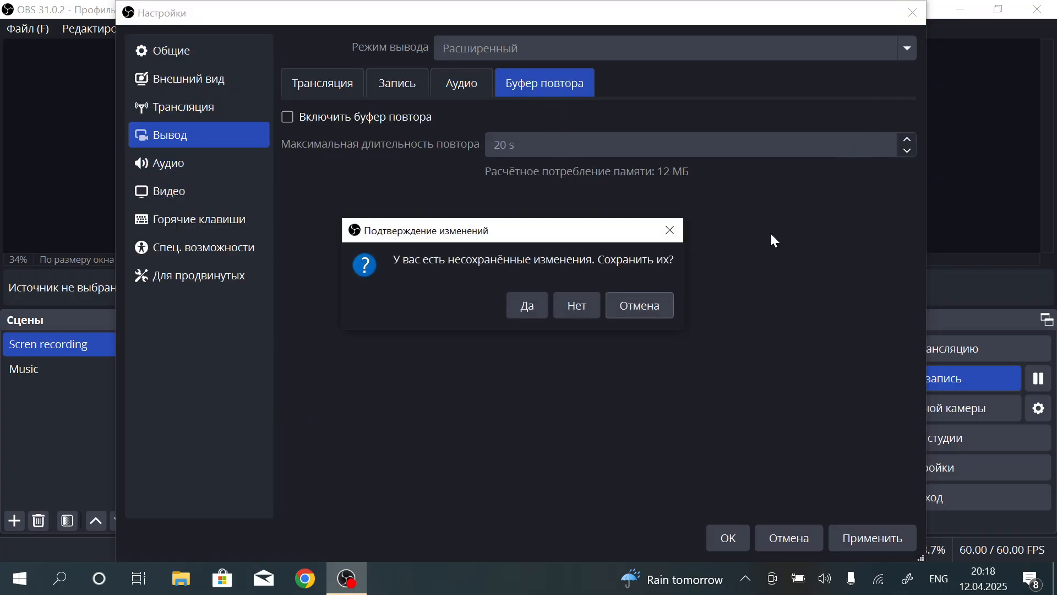
pyautogui.click(524, 306)
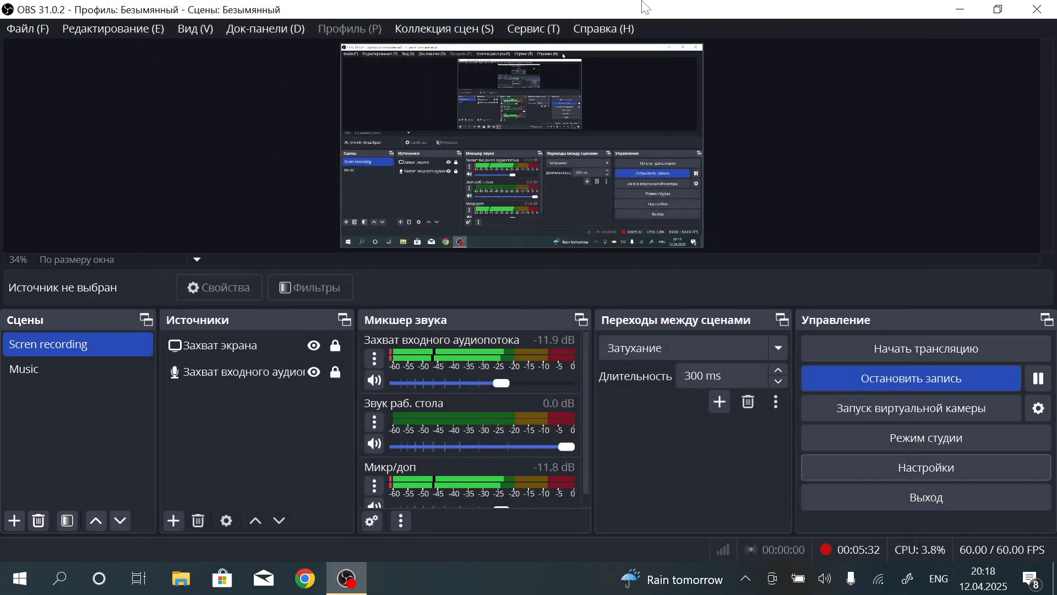
# - Raise the mixer volume of Захват входного аудиопотока to about -5.3 dB
pyautogui.scroll(-1, 561, 358)
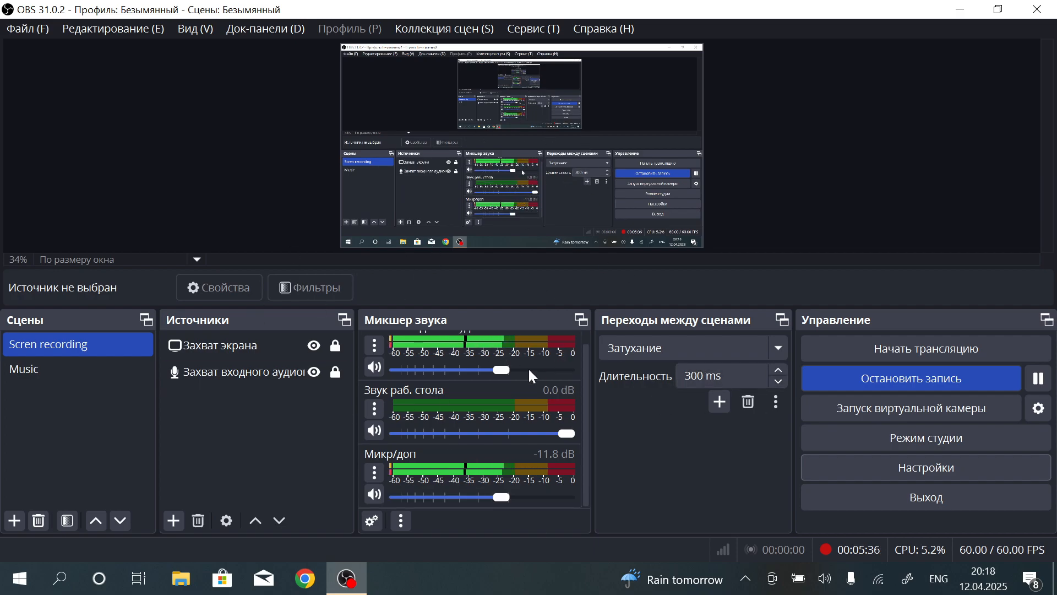
pyautogui.moveTo(502, 370); pyautogui.dragTo(529, 374)
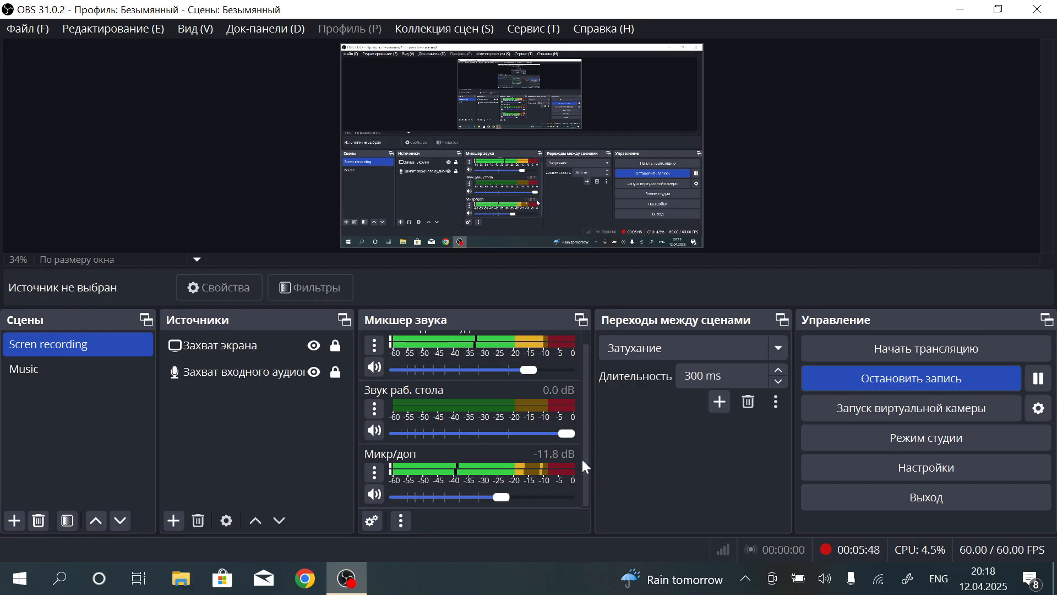
pyautogui.scroll(1, 576, 444)
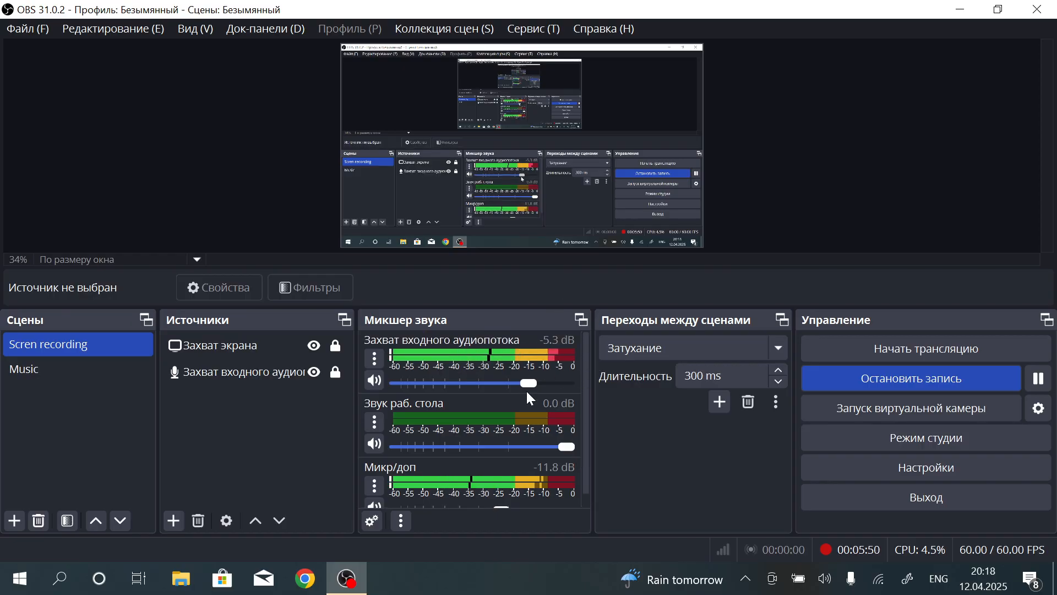
# - Lower the mixer volume of Захват входного аудиопотока to about -11.9 dB
pyautogui.moveTo(527, 381); pyautogui.dragTo(500, 384)
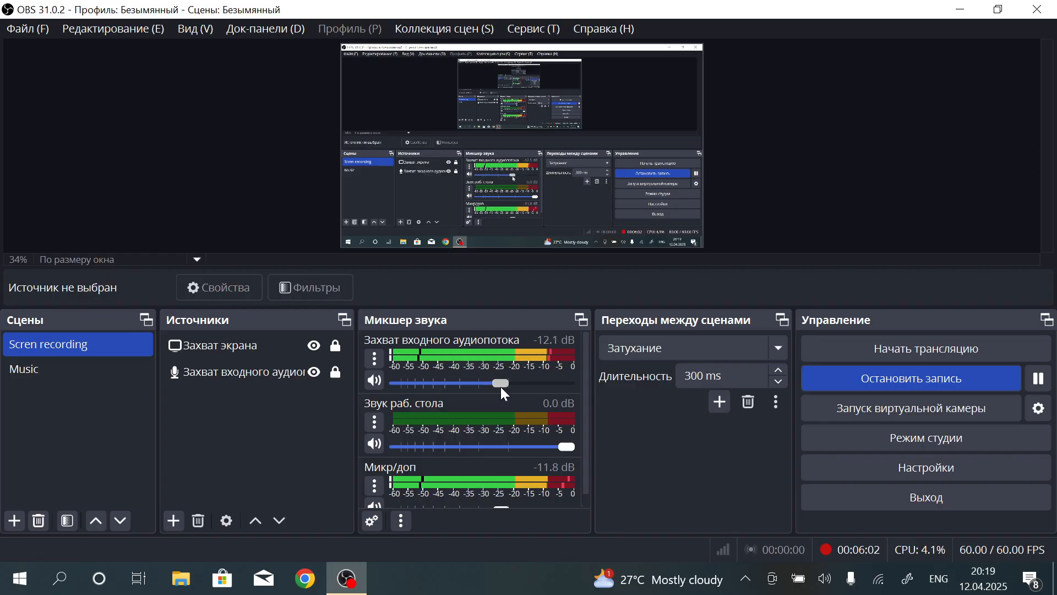
pyautogui.moveTo(501, 386); pyautogui.dragTo(504, 387)
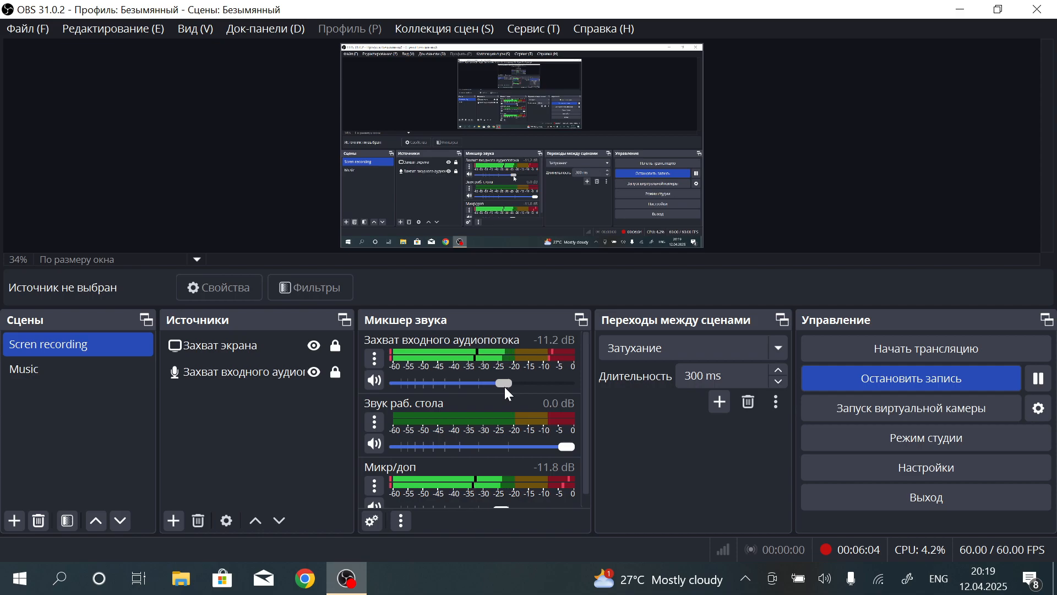
pyautogui.moveTo(503, 386); pyautogui.dragTo(502, 385)
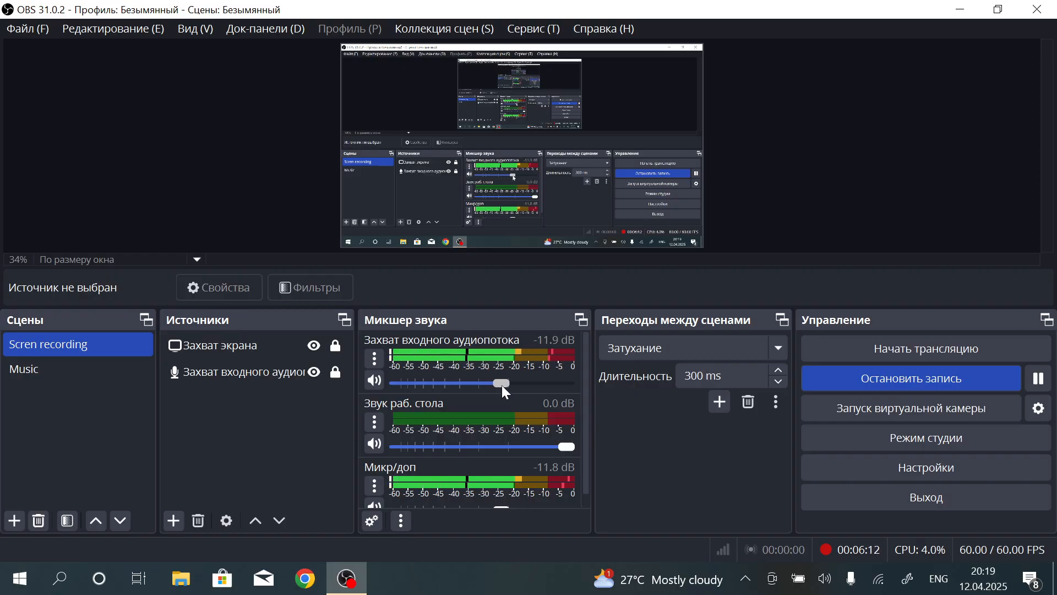